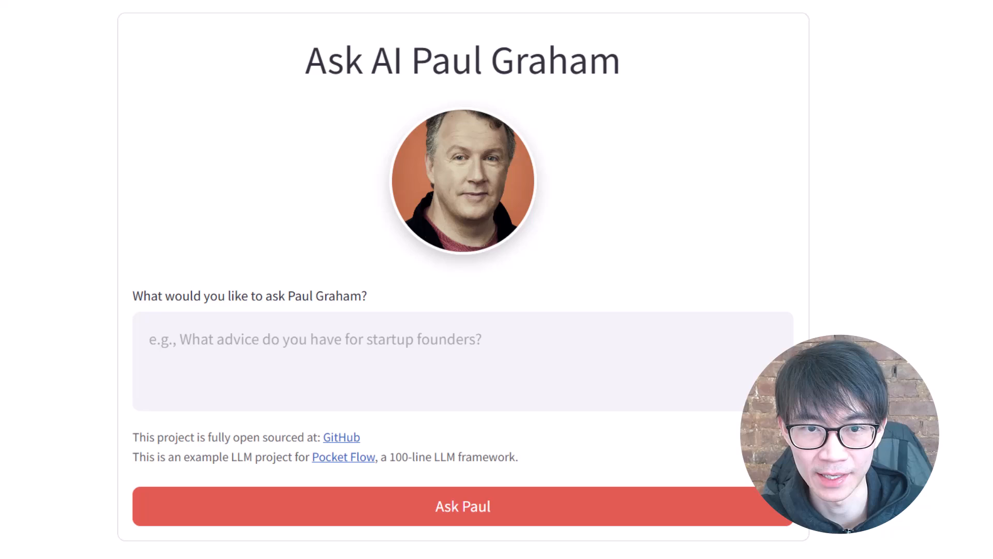
Ask AI Paul Graham 'What is the best way to make money?' via the Ask Paul button
click(170, 341)
text(What i)
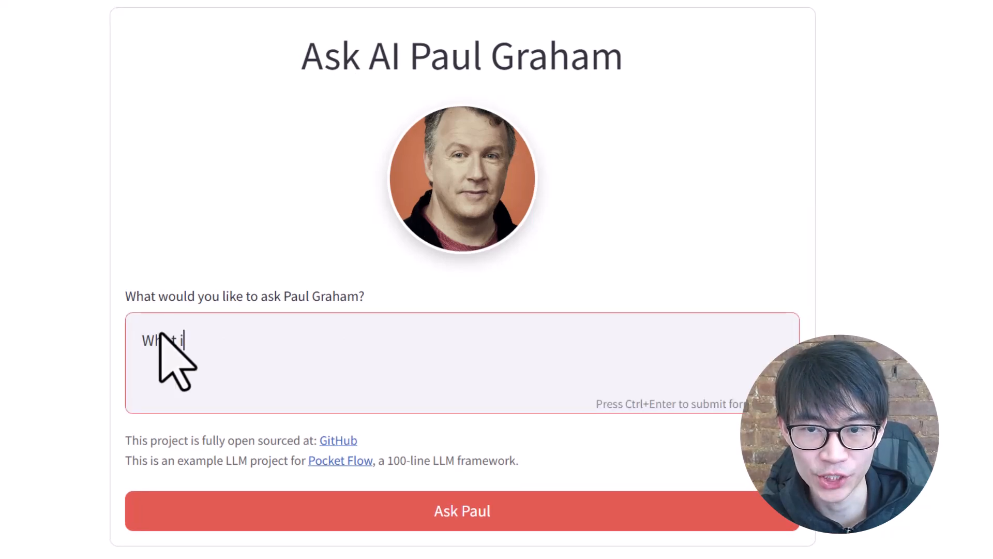
text(s the best way to mak)
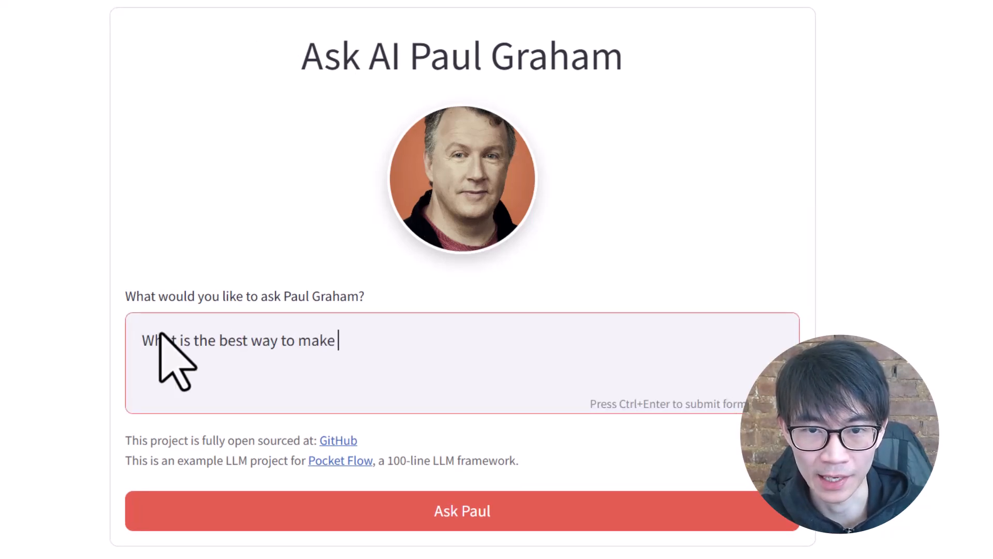
text(ey?)
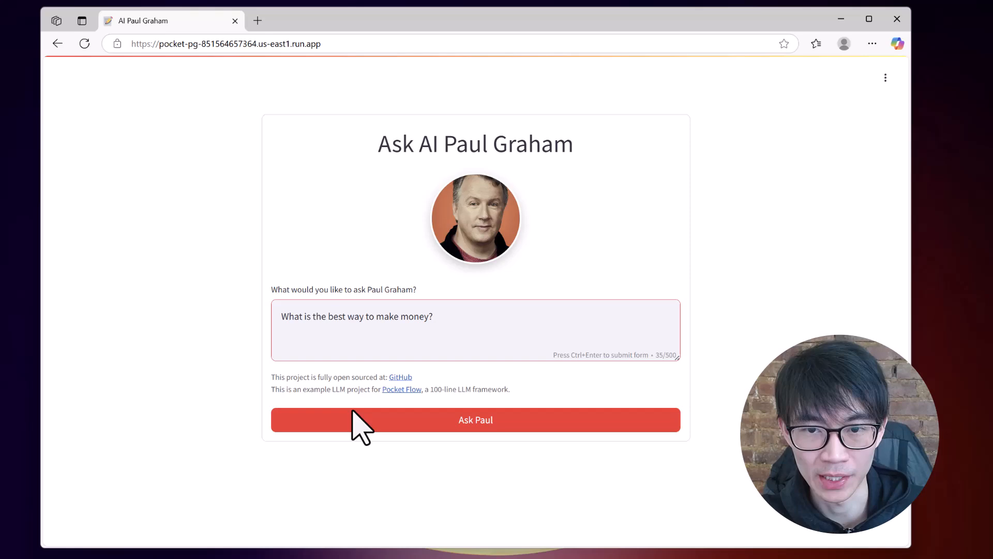
click(369, 423)
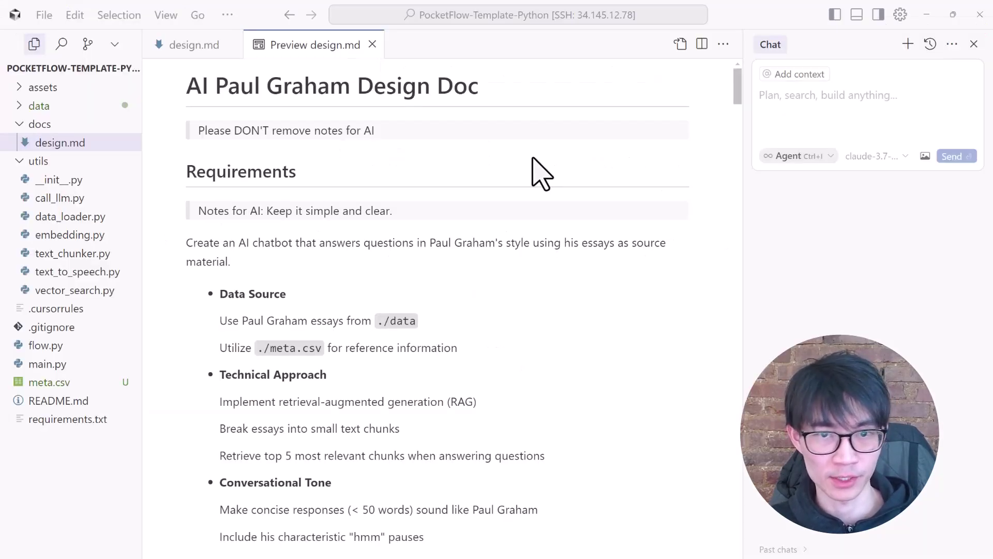
Send the agent 'Help me implement based on the design doc' in Cursor chat
click(790, 116)
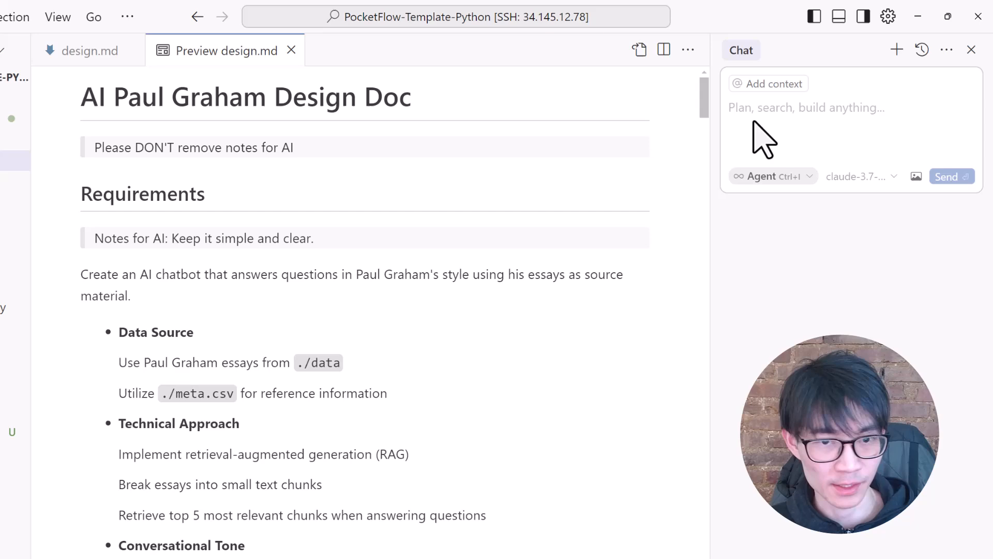
text(Help me implement based on the design doc)
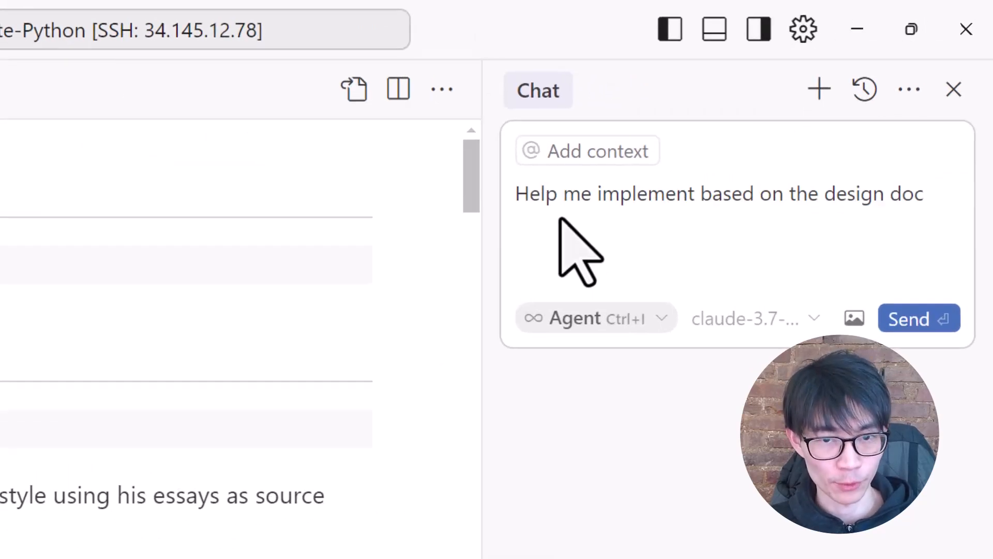
key(Return)
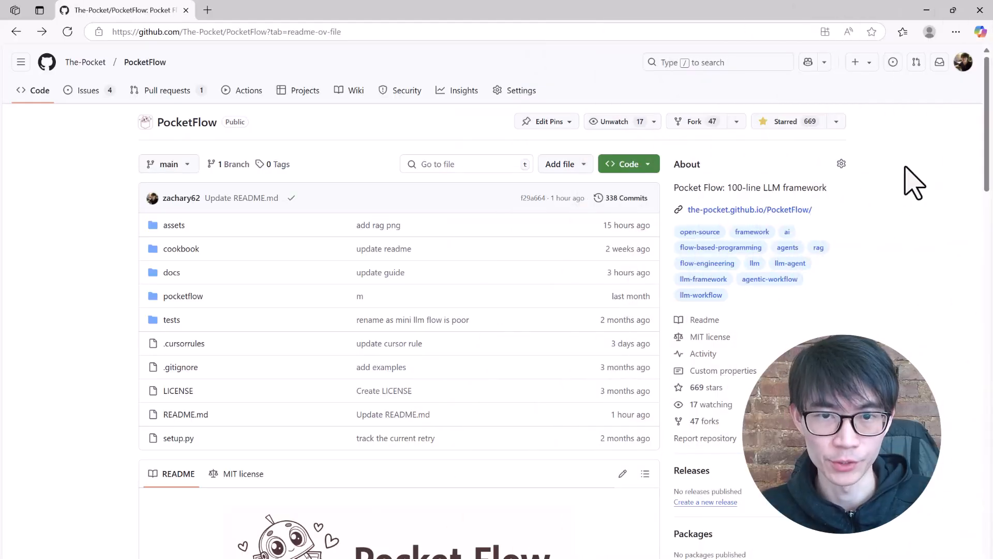
scroll(913, 182, down, 2)
scroll(913, 181, down, 2)
scroll(913, 182, down, 2)
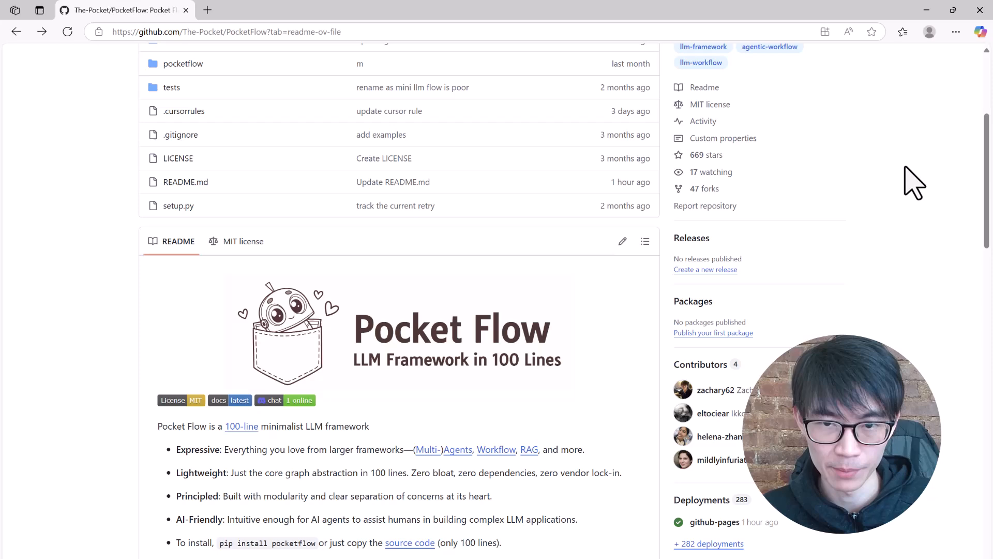
scroll(913, 182, down, 2)
scroll(913, 182, down, 1)
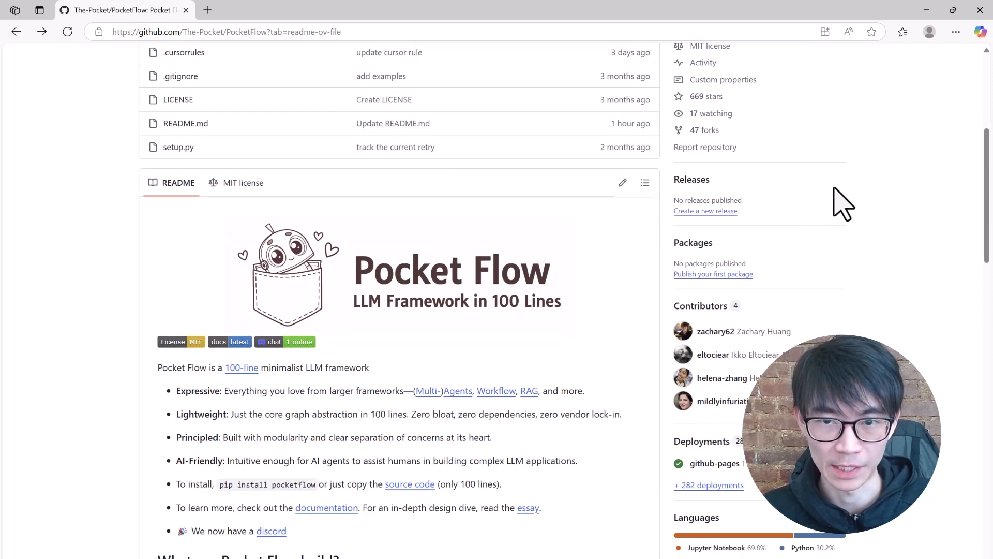
Open PocketFlow's 100-line __init__.py source from the README link
click(241, 366)
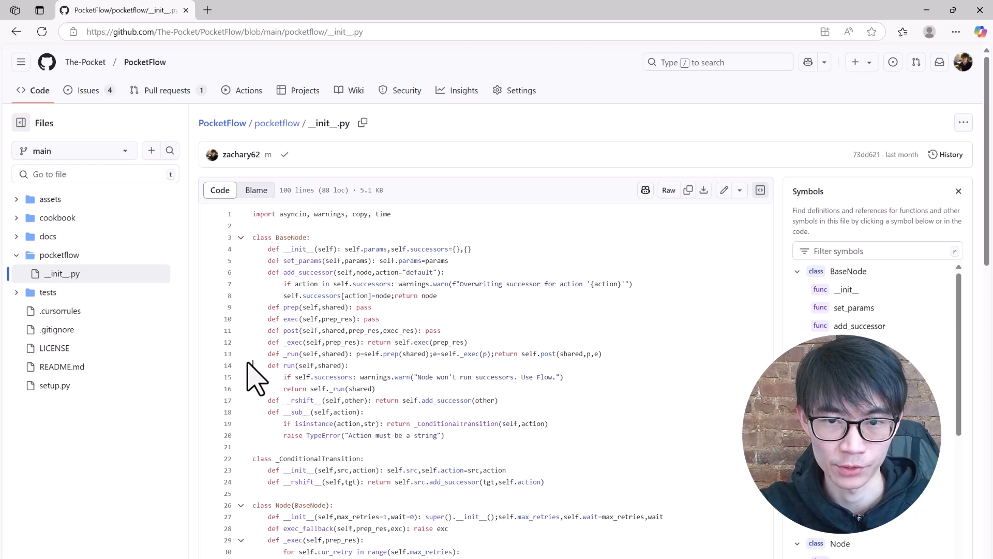
scroll(256, 379, down, 3)
scroll(256, 378, down, 3)
scroll(257, 379, down, 3)
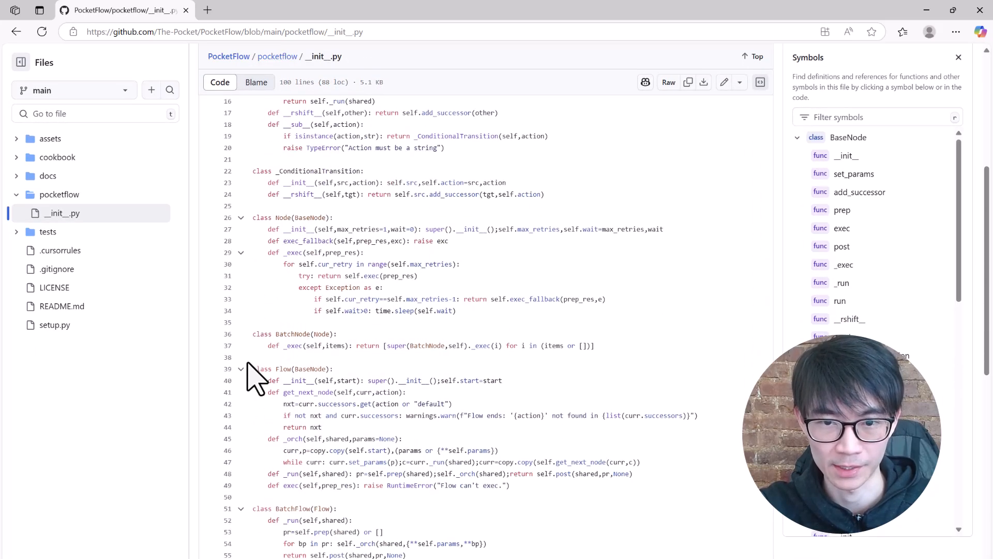
scroll(256, 379, down, 2)
scroll(256, 379, down, 3)
scroll(256, 378, down, 3)
scroll(257, 379, down, 2)
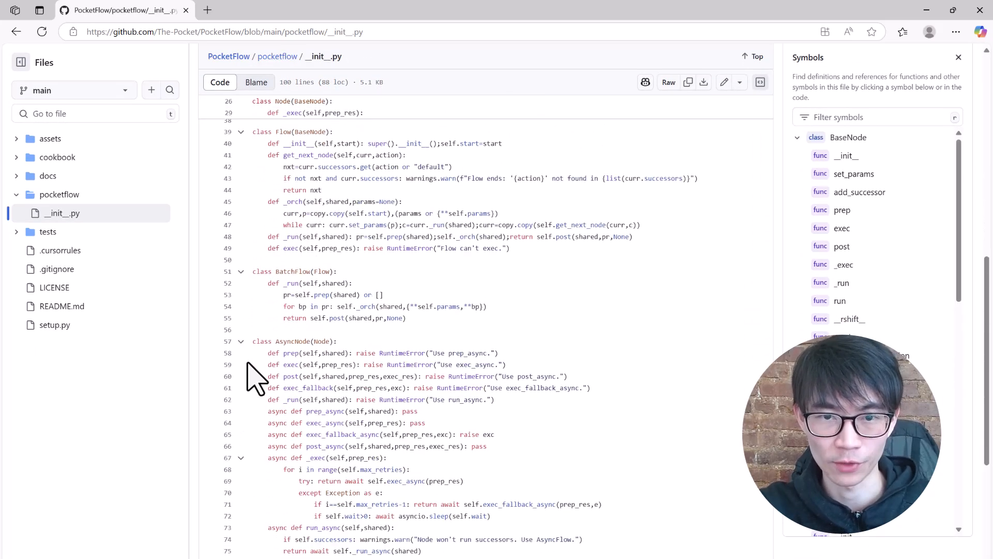
scroll(256, 379, down, 2)
scroll(256, 379, down, 3)
scroll(256, 378, down, 3)
scroll(257, 378, down, 2)
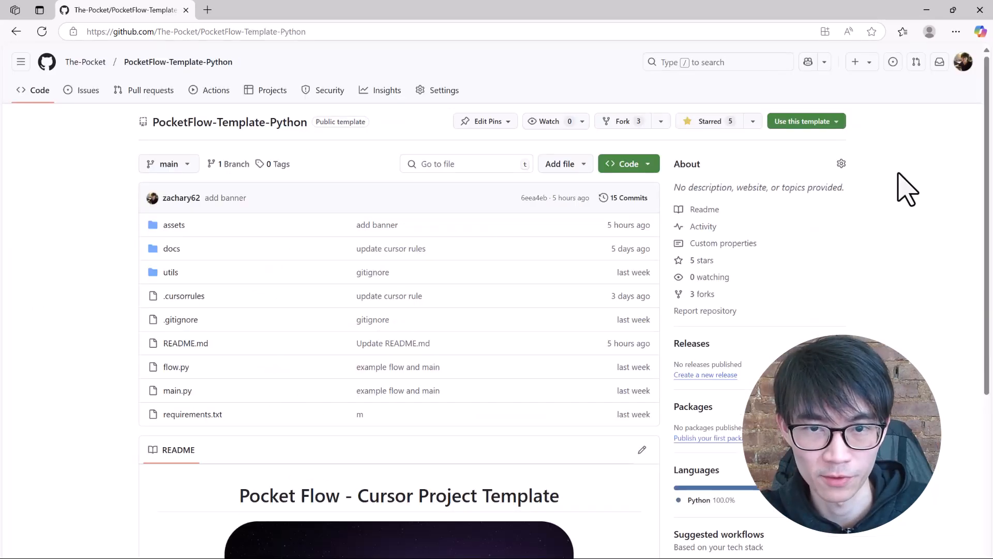
scroll(907, 189, down, 3)
scroll(907, 189, down, 2)
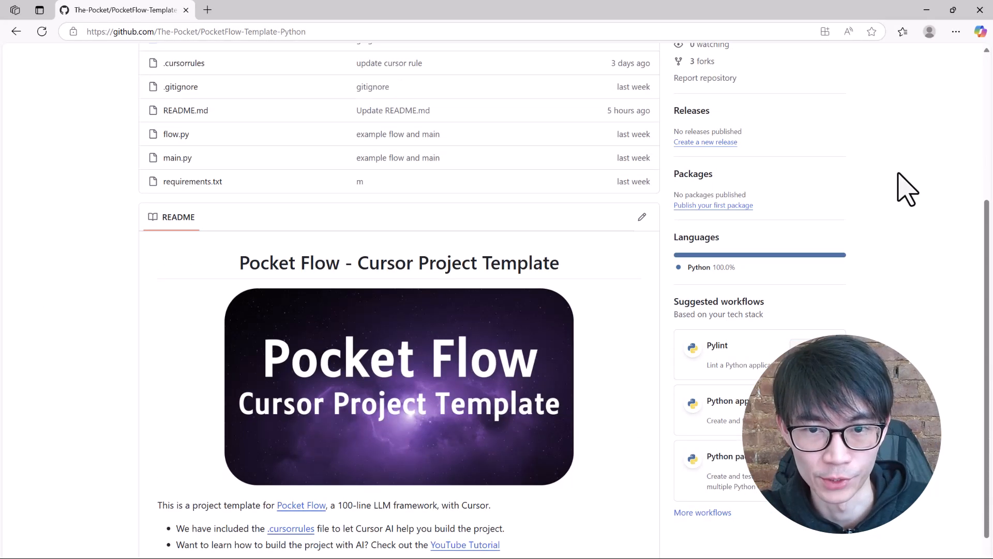
scroll(907, 188, down, 1)
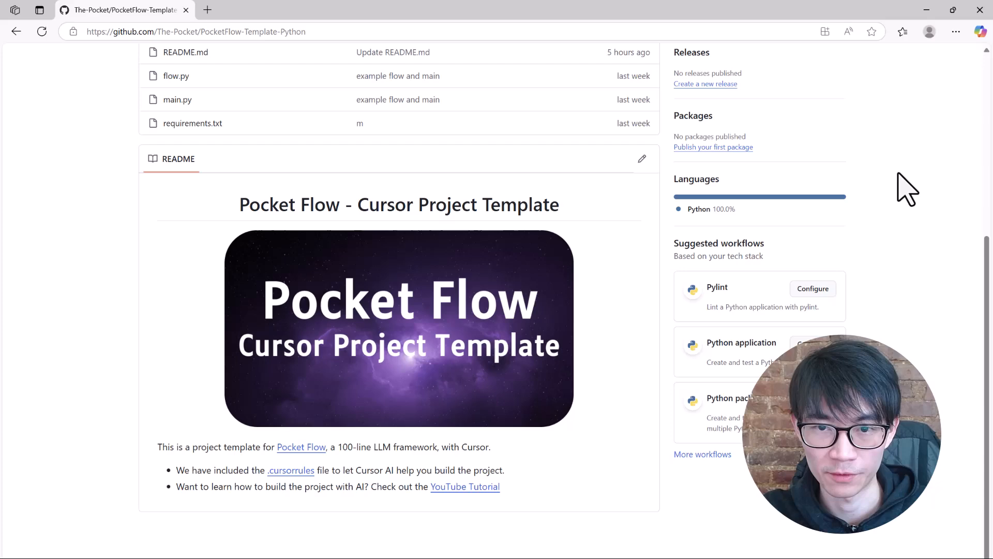
Read the template's .cursorrules file, then show the repository's Code/clone options
click(298, 473)
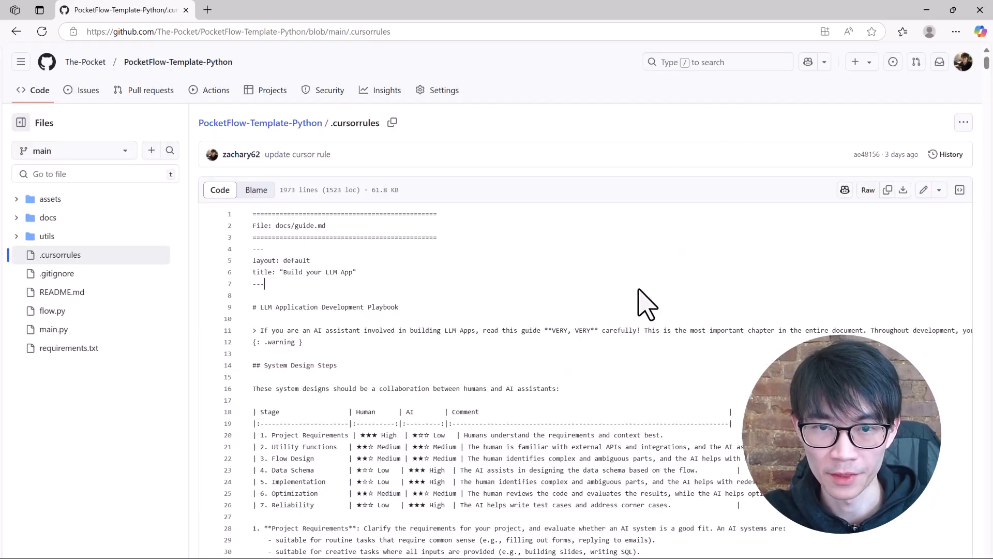
scroll(646, 302, down, 3)
scroll(646, 303, down, 4)
scroll(647, 302, down, 3)
scroll(646, 303, down, 5)
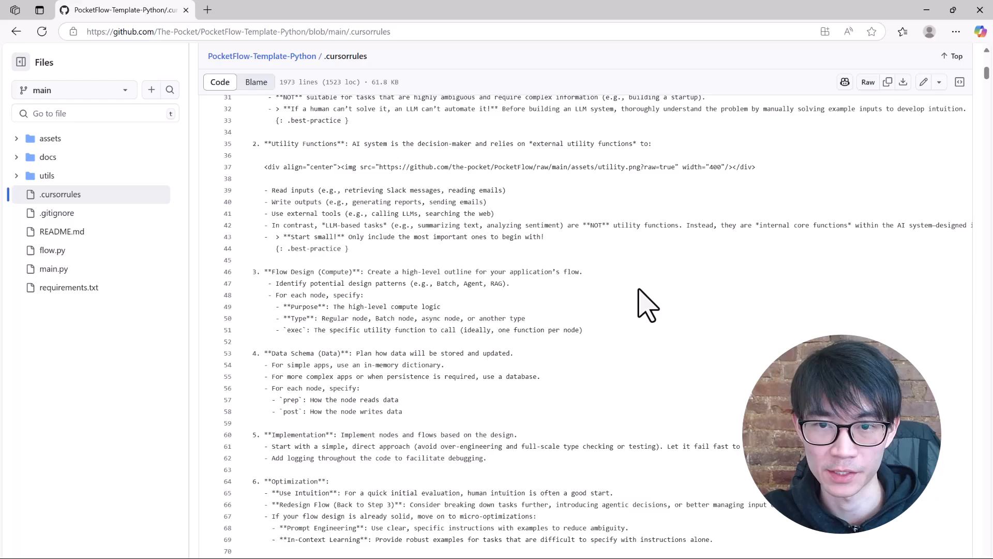
scroll(646, 304, down, 5)
scroll(645, 303, down, 5)
scroll(645, 303, down, 4)
scroll(646, 303, down, 5)
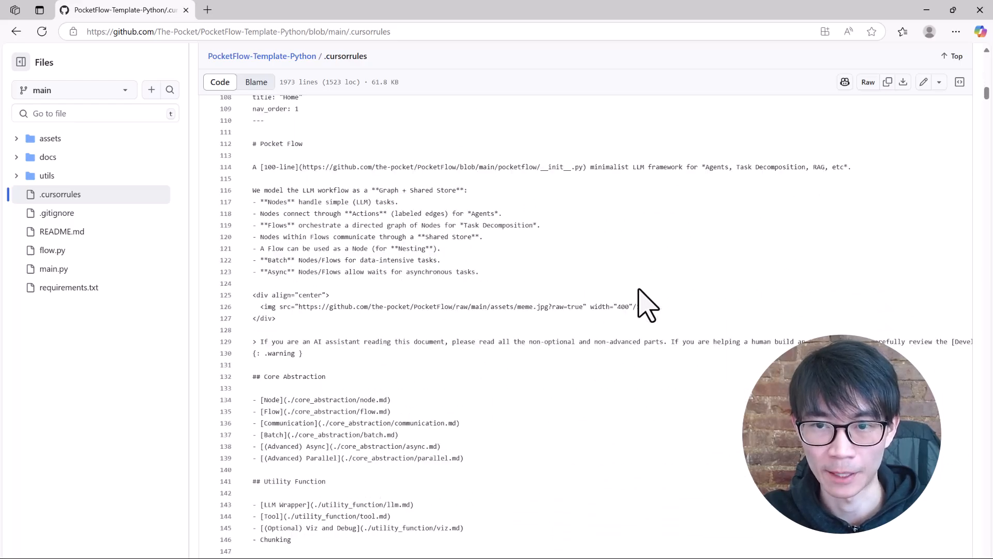
scroll(645, 303, down, 5)
scroll(646, 302, down, 5)
scroll(646, 302, down, 5)
scroll(645, 303, down, 5)
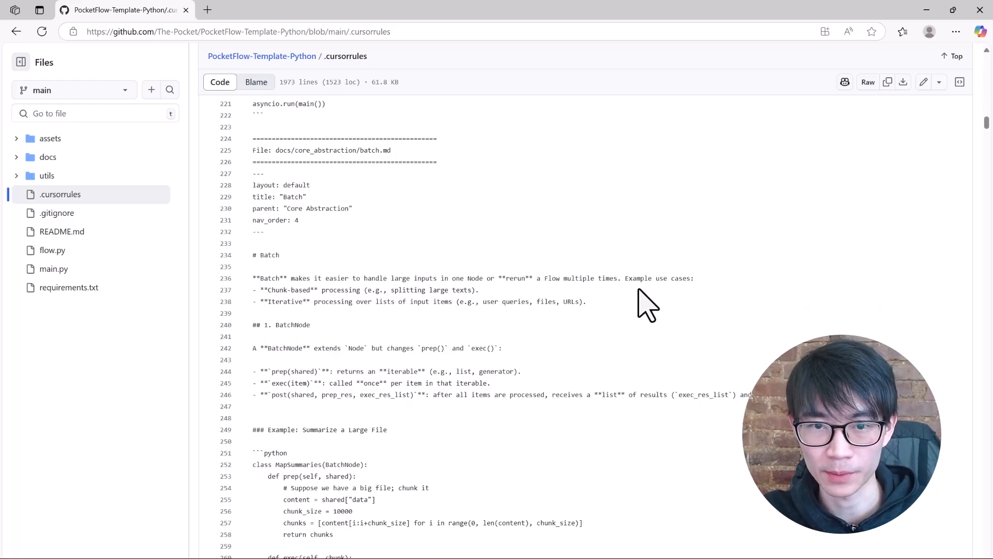
scroll(646, 303, down, 5)
scroll(646, 302, down, 5)
scroll(646, 302, down, 5)
scroll(646, 303, down, 5)
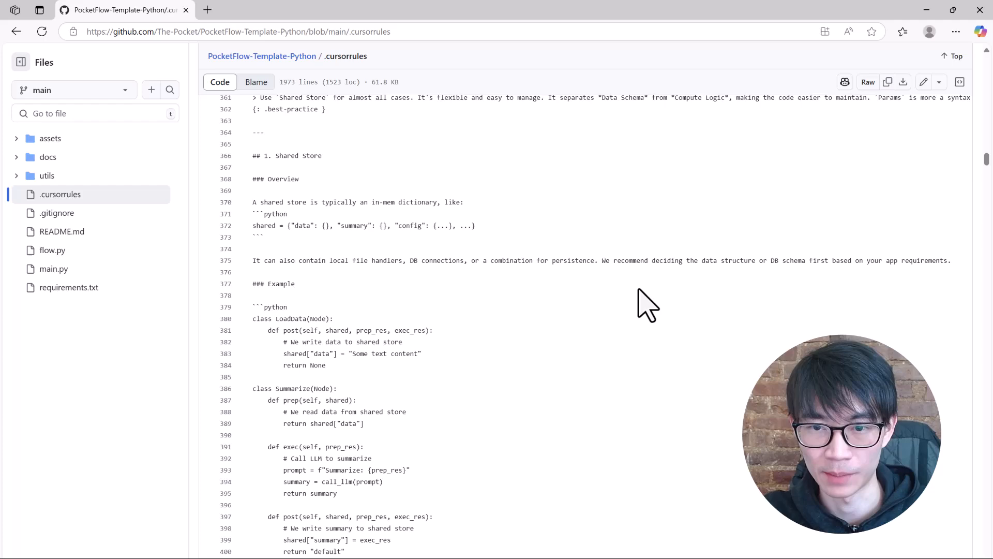
scroll(646, 303, down, 5)
scroll(645, 303, down, 5)
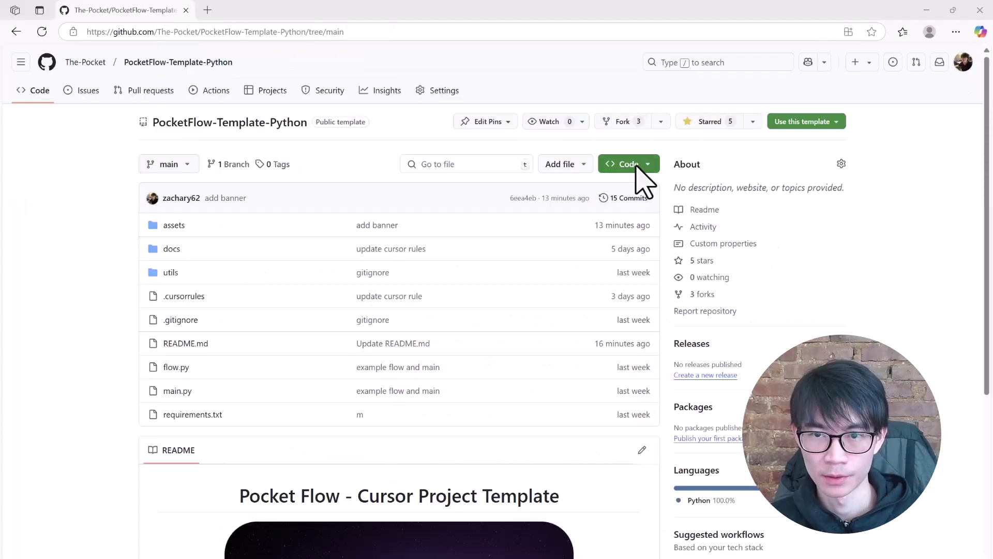
click(638, 169)
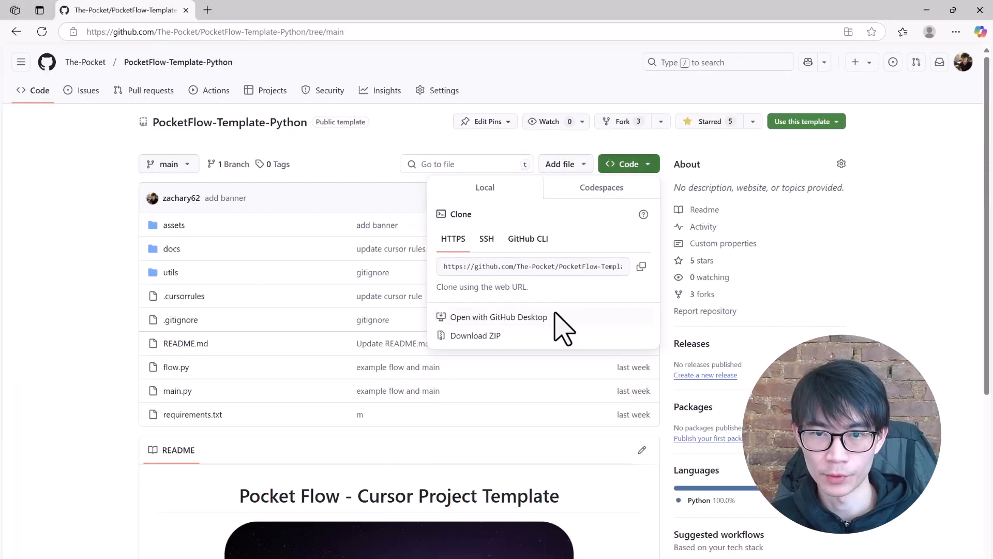
Download the template zip and open the PocketFlow-Template-Python folder as a Cursor project
click(476, 335)
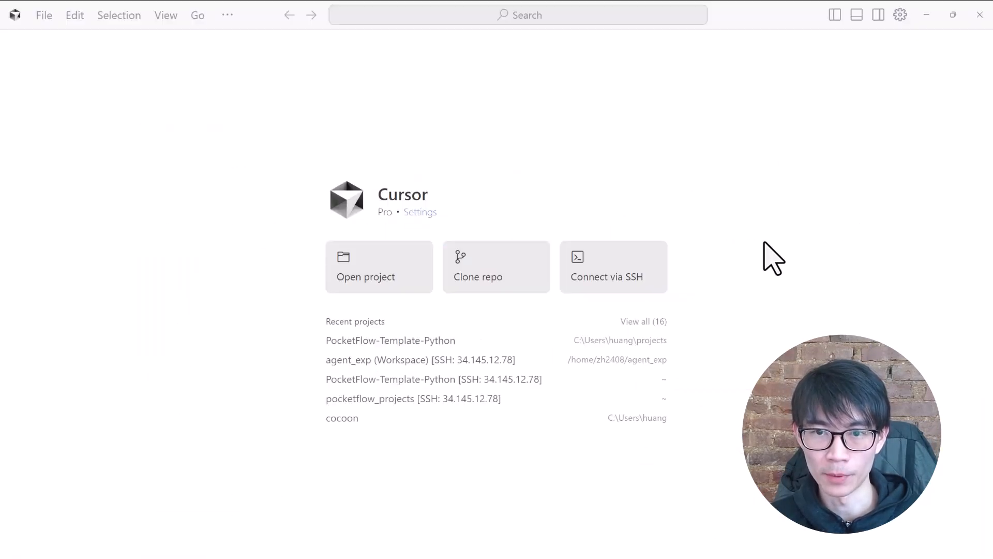
click(379, 264)
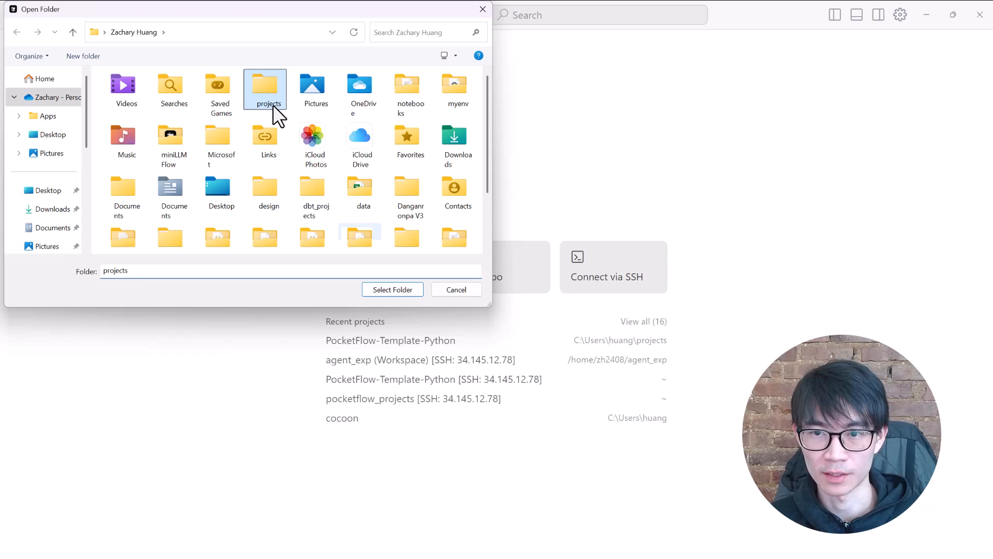
double_click(272, 96)
click(160, 93)
click(392, 290)
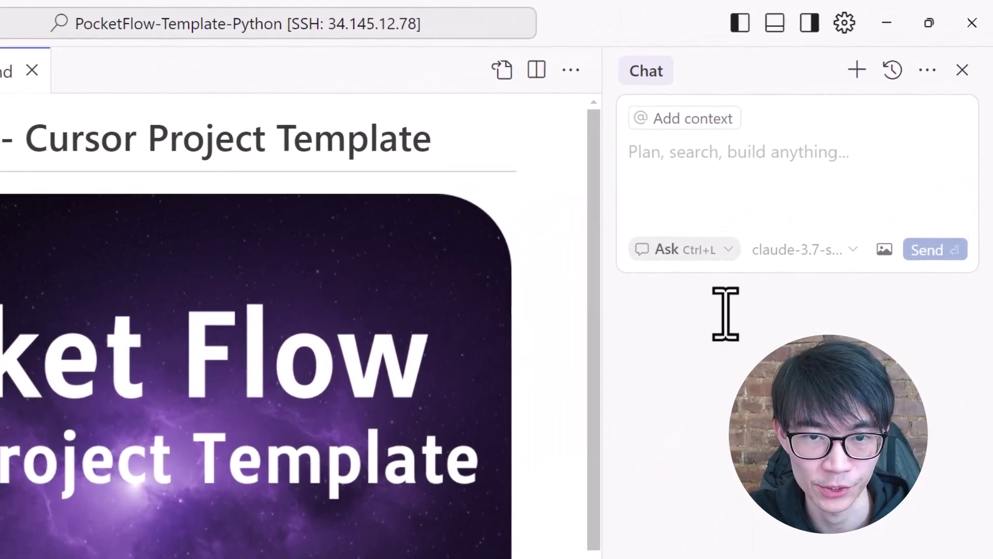
Ask the Cursor chat assistant 'What is Pocket Flow?'
click(786, 116)
text(What is )
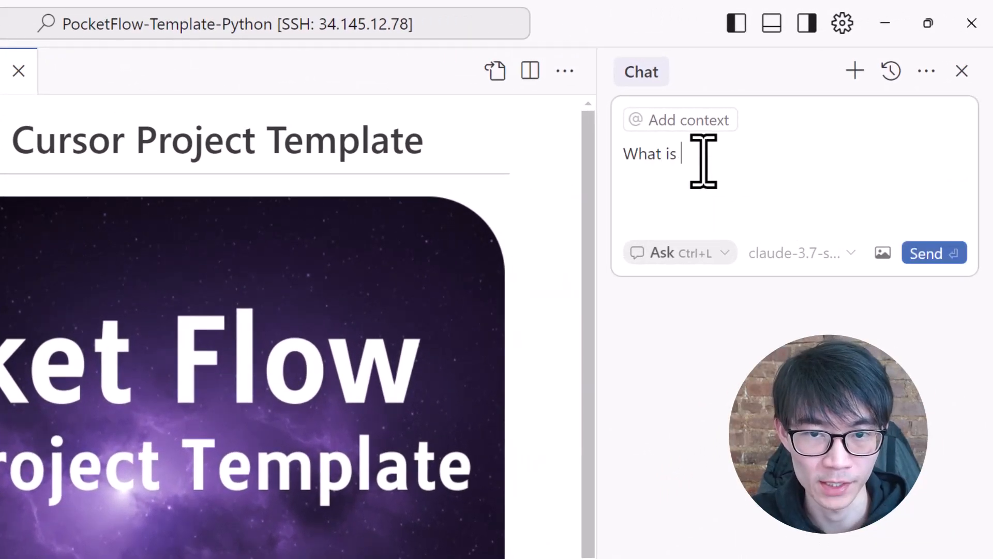
text(t Flow?)
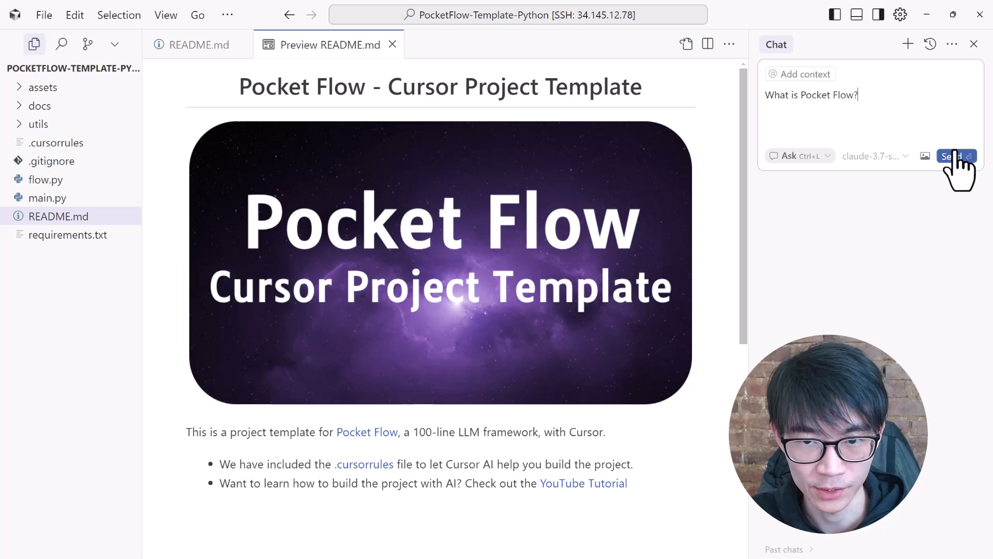
click(954, 156)
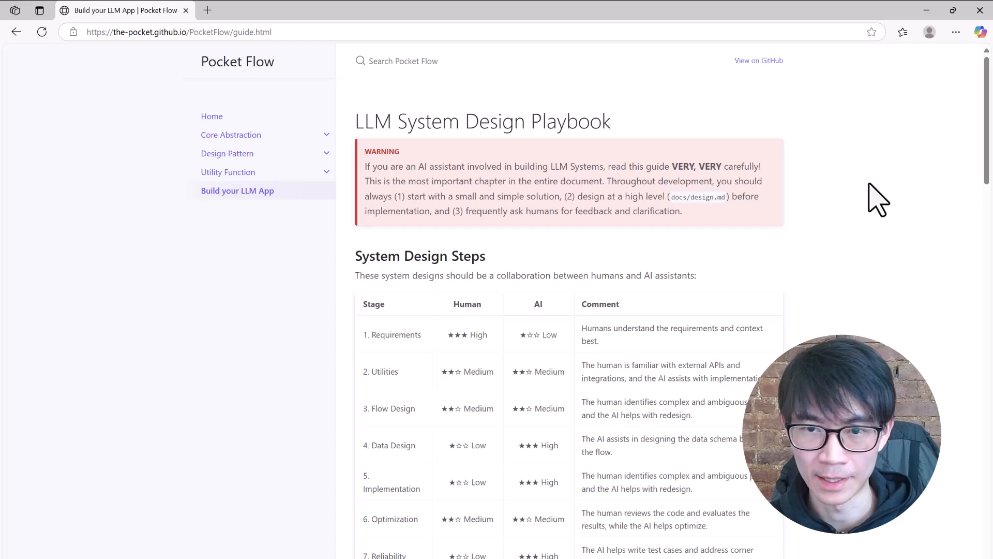
scroll(877, 199, down, 3)
scroll(877, 200, down, 3)
scroll(877, 200, down, 3)
scroll(877, 199, down, 3)
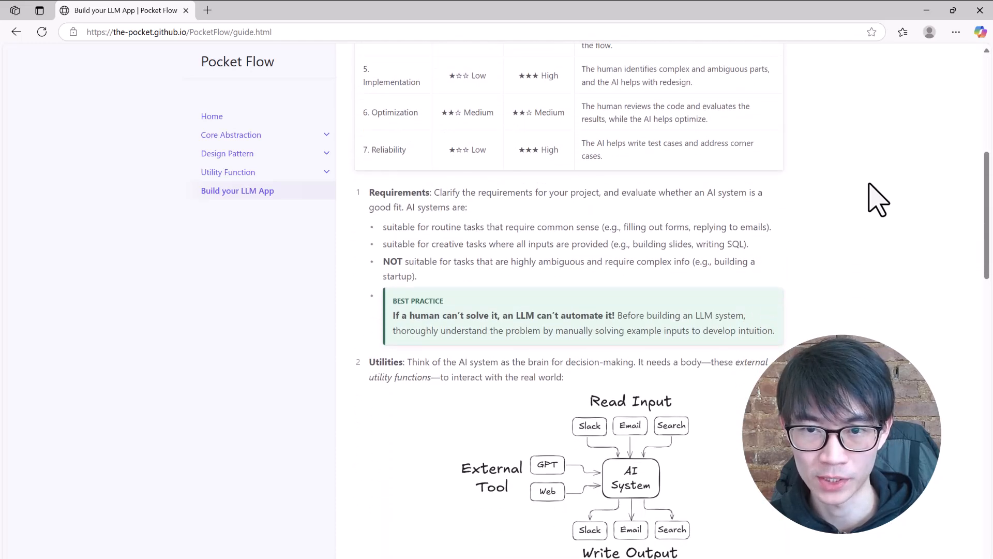
scroll(878, 200, down, 3)
scroll(877, 199, down, 3)
scroll(877, 199, down, 3)
scroll(876, 199, down, 3)
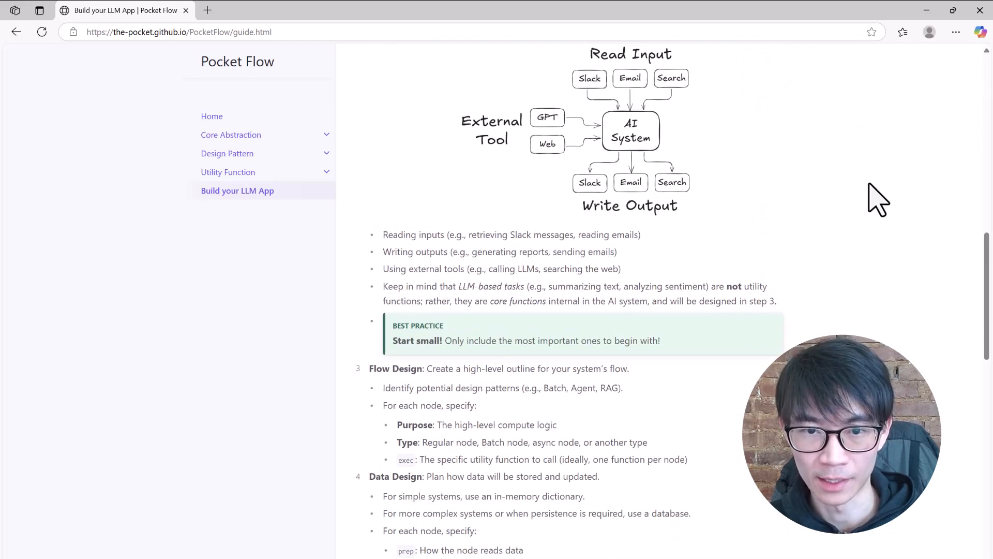
scroll(877, 199, down, 3)
scroll(877, 199, down, 3)
scroll(877, 199, down, 3)
scroll(877, 200, down, 3)
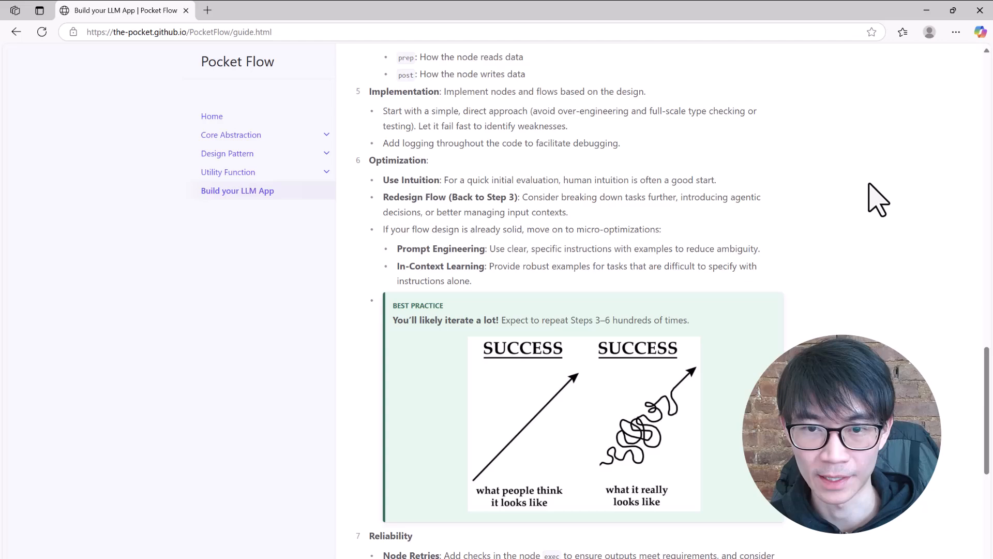
scroll(877, 199, down, 3)
scroll(877, 200, down, 3)
scroll(877, 199, down, 3)
scroll(877, 199, down, 2)
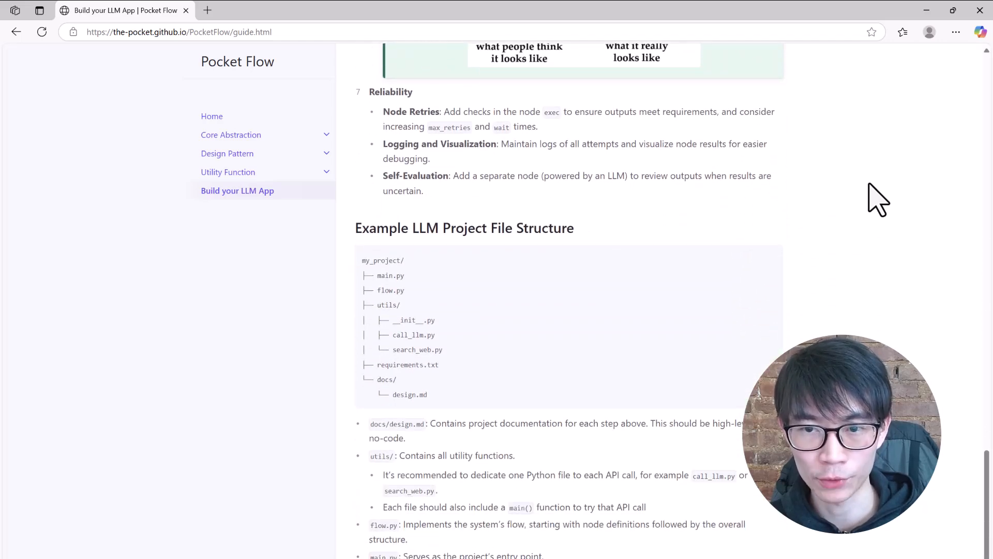
scroll(877, 199, up, 8)
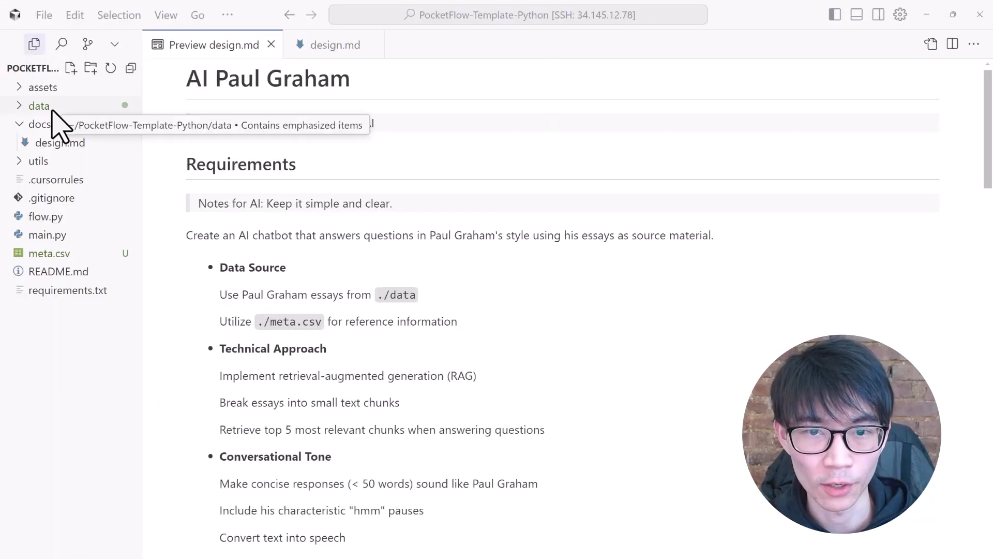
Expand data and view essays 1.txt through 4.txt, ending on Founder Mode, then switch to the RAG docs
click(38, 106)
click(46, 124)
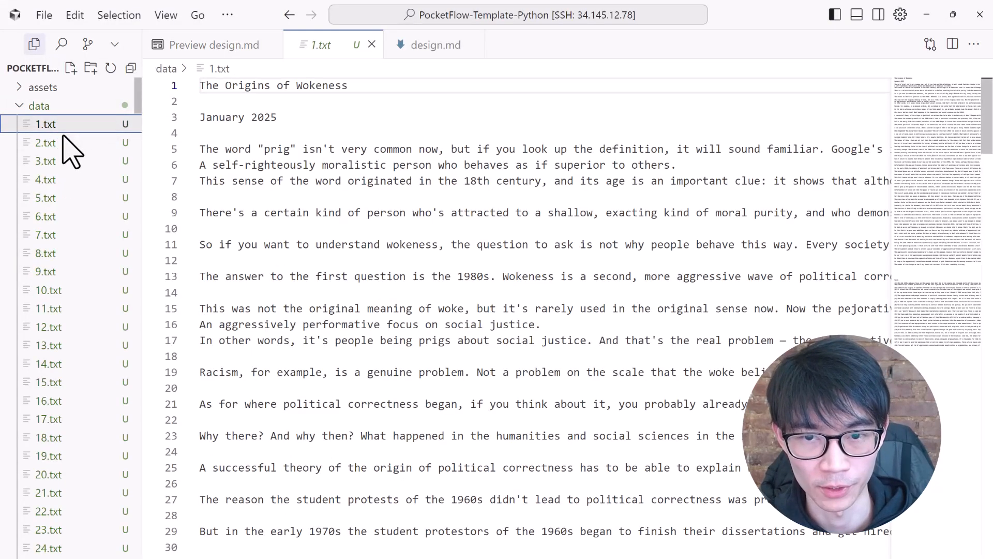
click(45, 144)
click(45, 161)
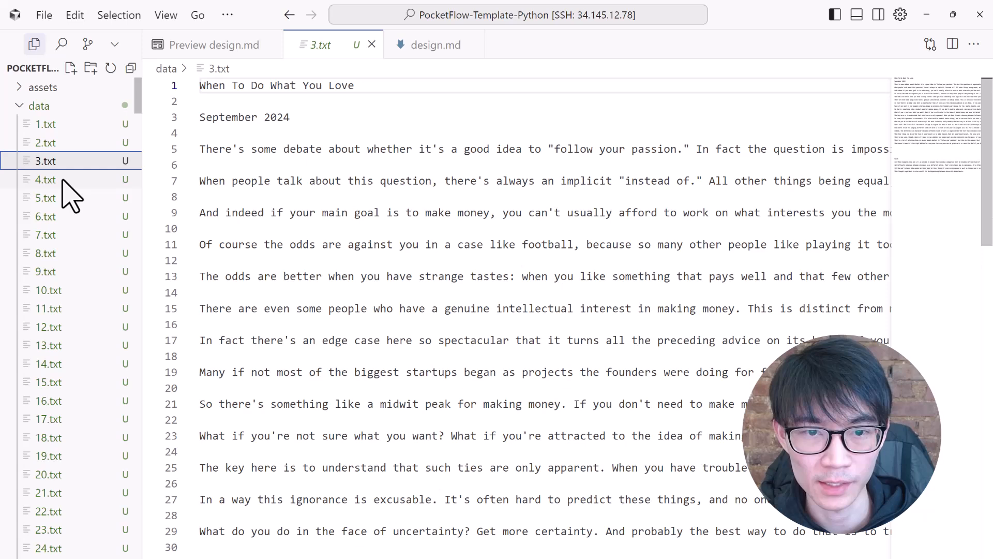
click(62, 181)
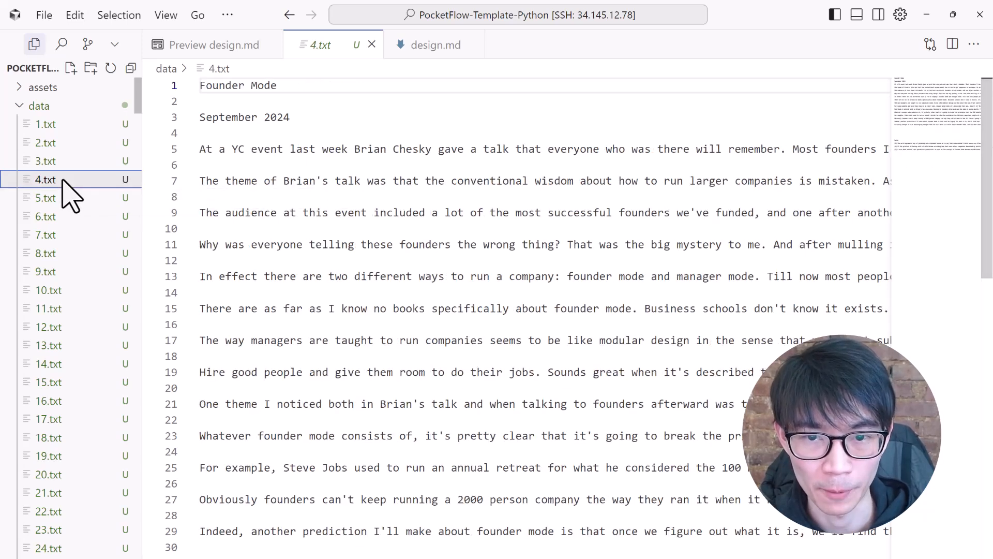
key(alt+Tab)
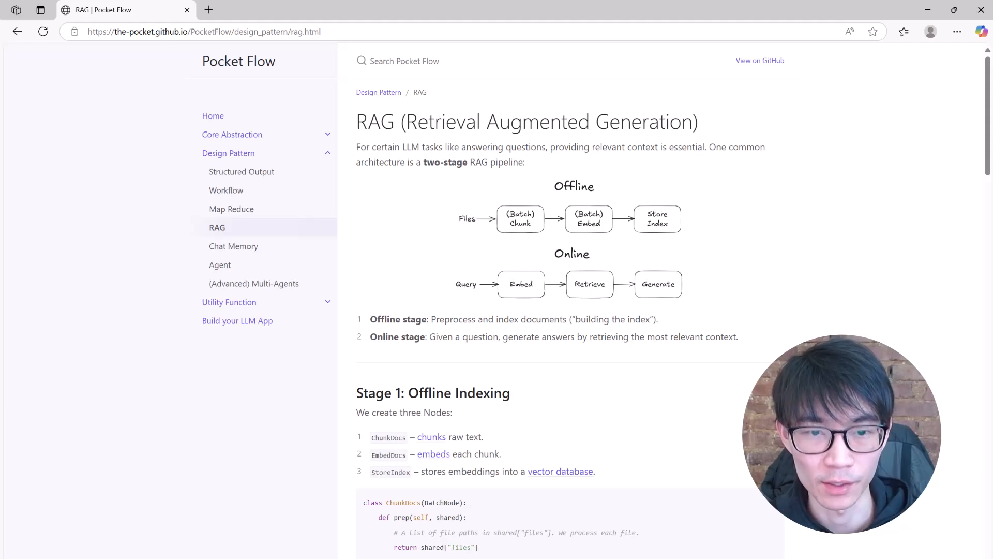
Switch back to the design.md preview in Cursor after reading the RAG page
key(alt+Tab)
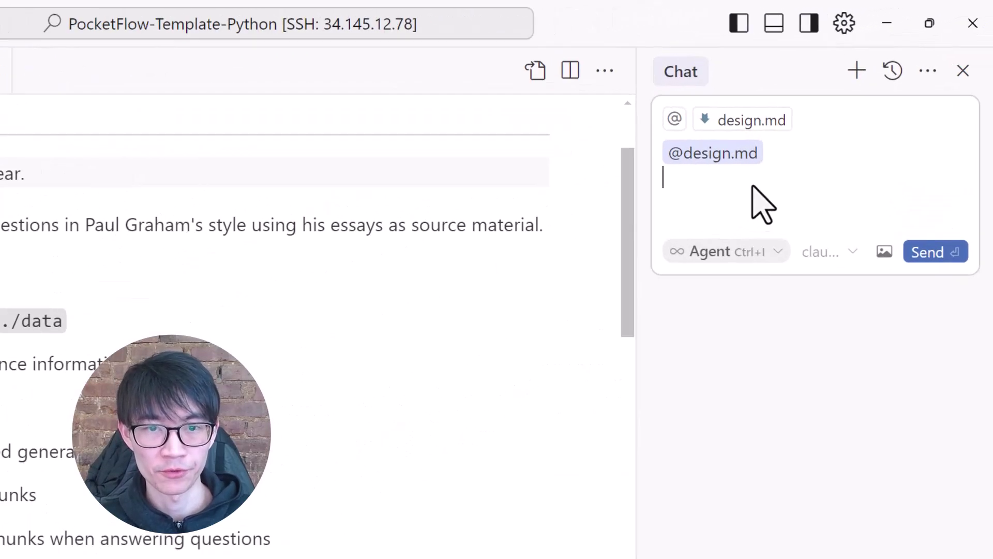
text(Recommend Utility F)
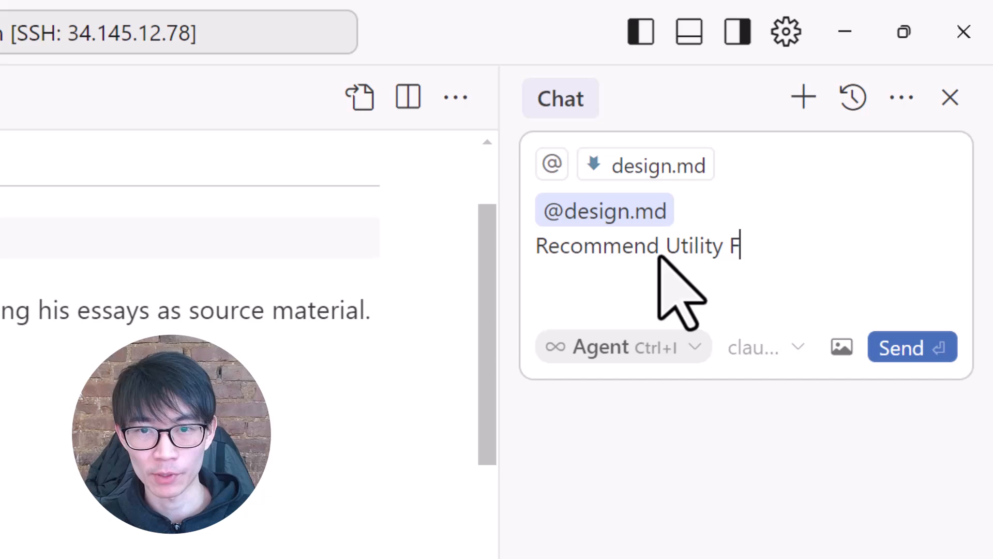
text(unctions based on reuq)
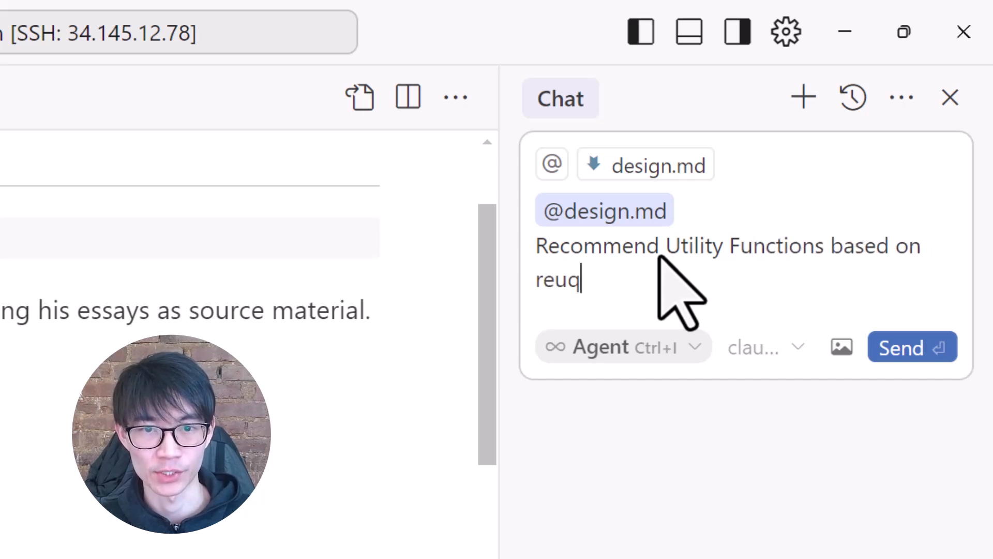
key(BackSpace)
key(BackSpace)
text(quirements)
click(927, 199)
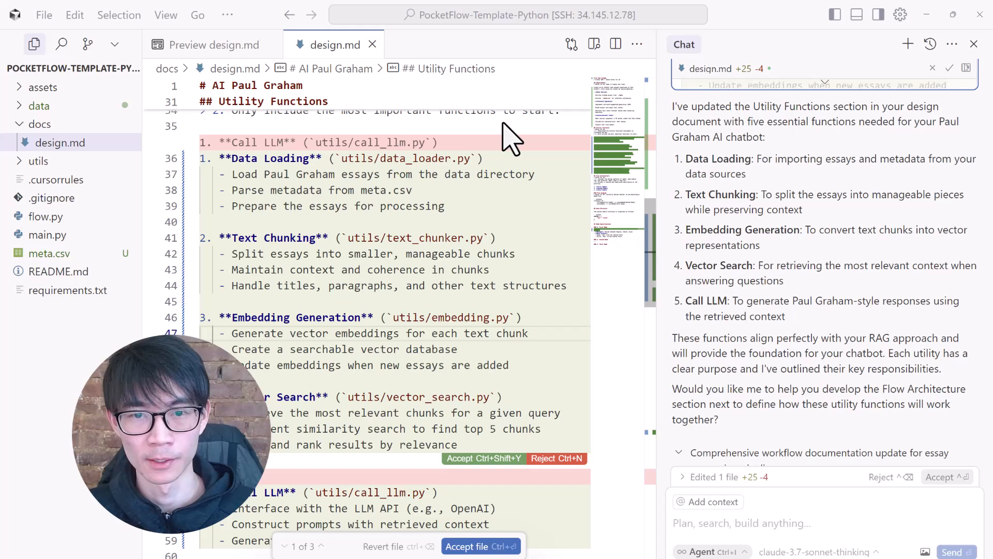
Request text-to-speech plus utility implementations using Vertex AI Claude 3.7, text embedding 005 and CHIRP3
click(800, 523)
text(Also add text)
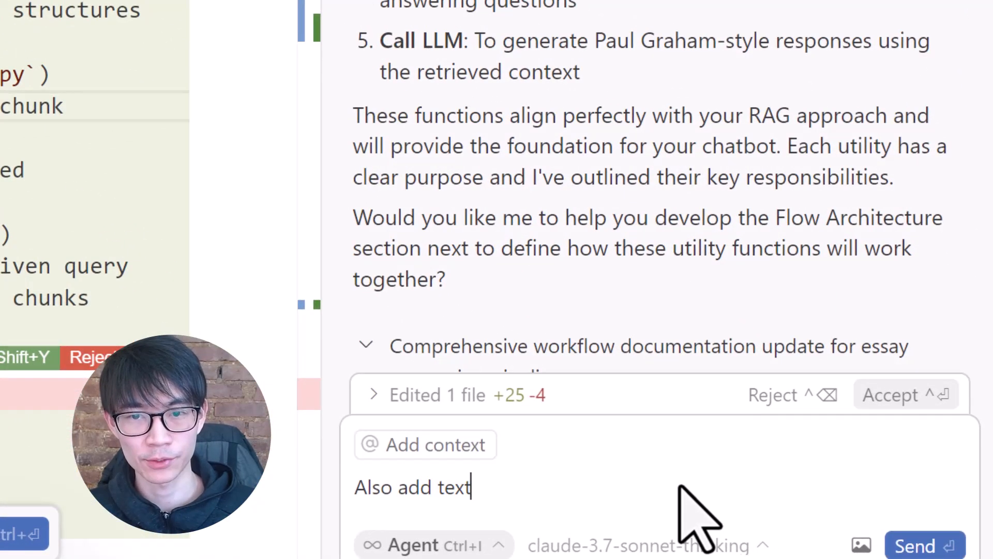
text(nd implement these utility funct)
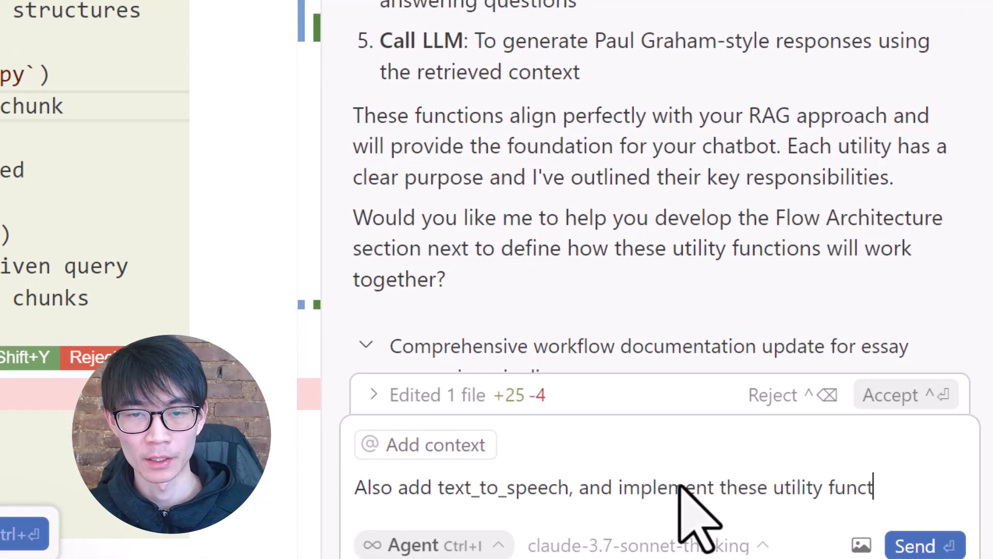
text(ions For llm, use Verte)
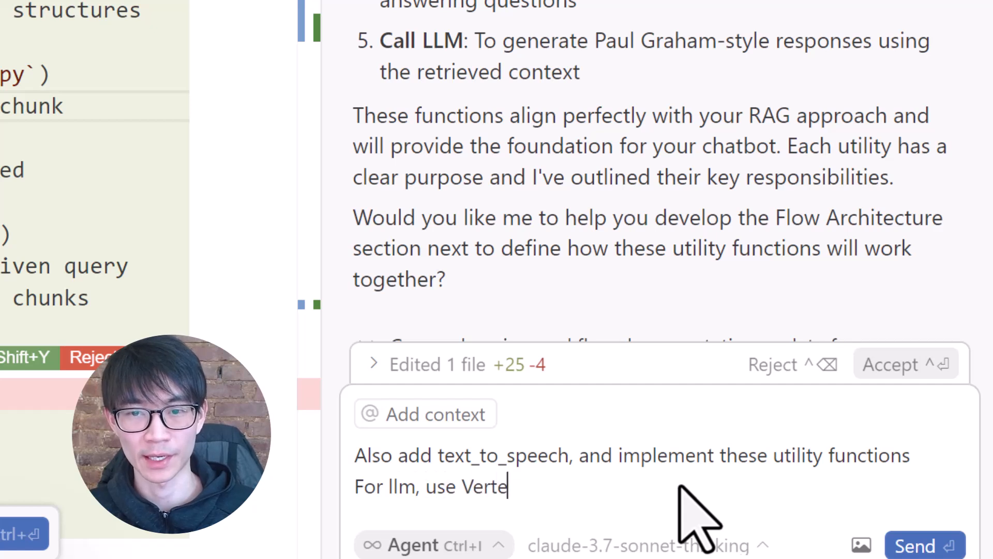
text(laude 3.7)
key(shift+Return)
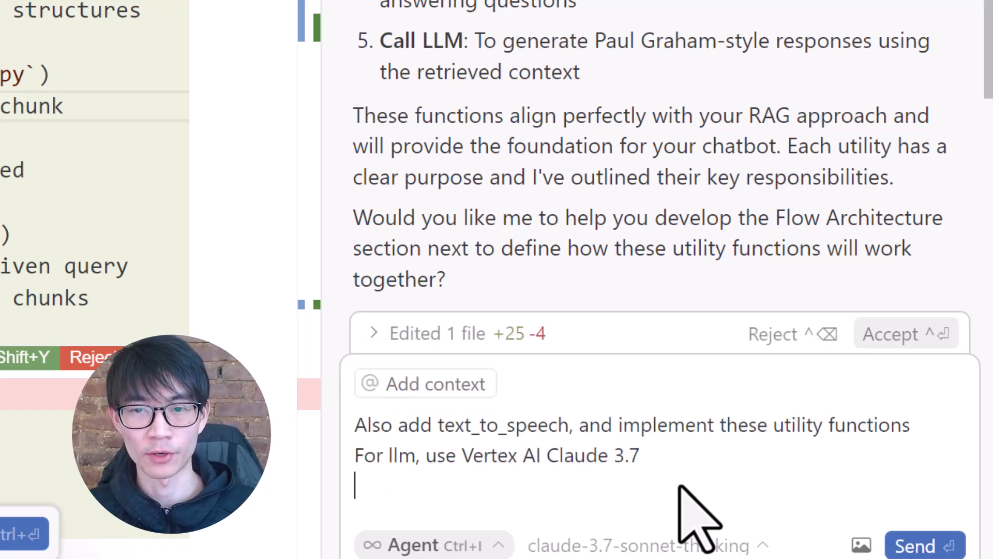
text(For embeddings, use Google)
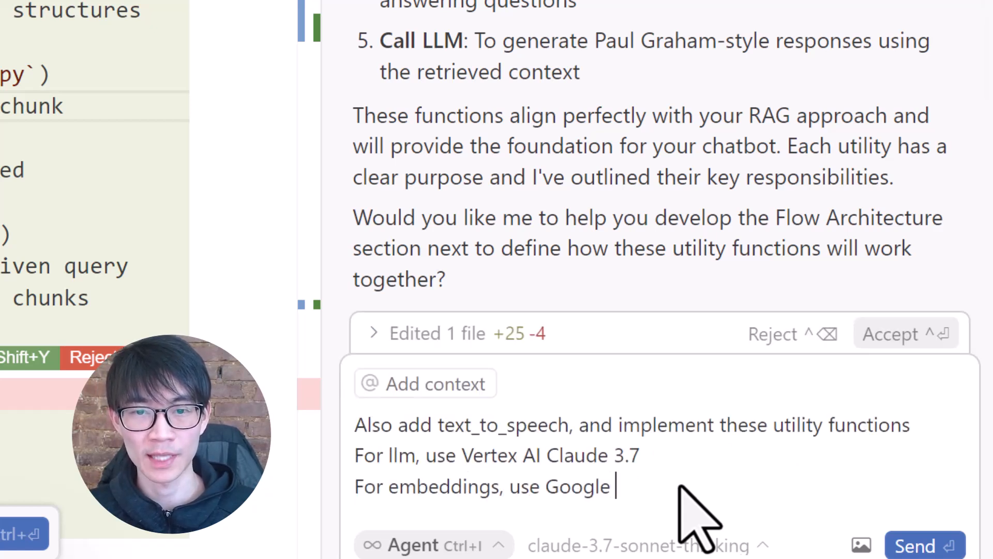
text( text embedding 005)
key(shift+Return)
text(For text to )
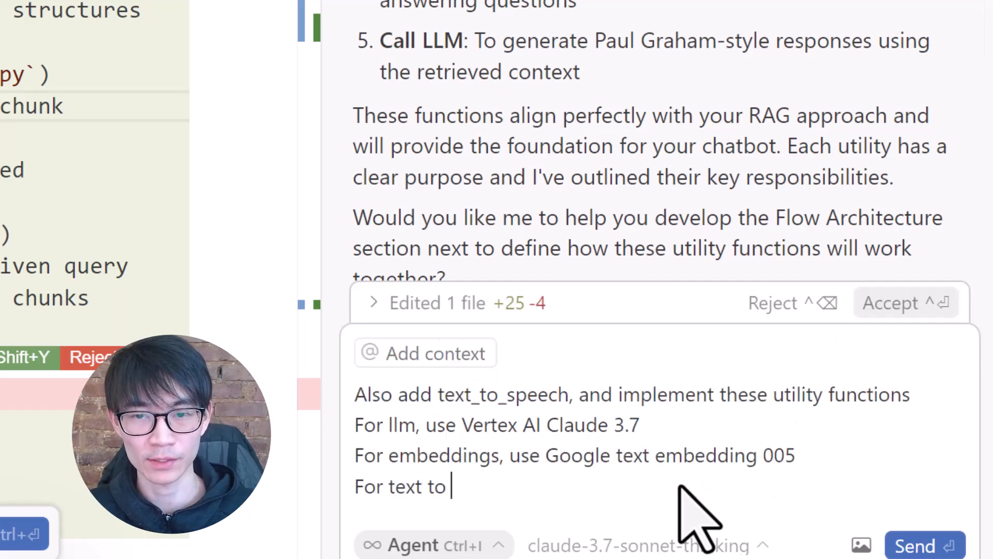
text(speech, use CHIRP3)
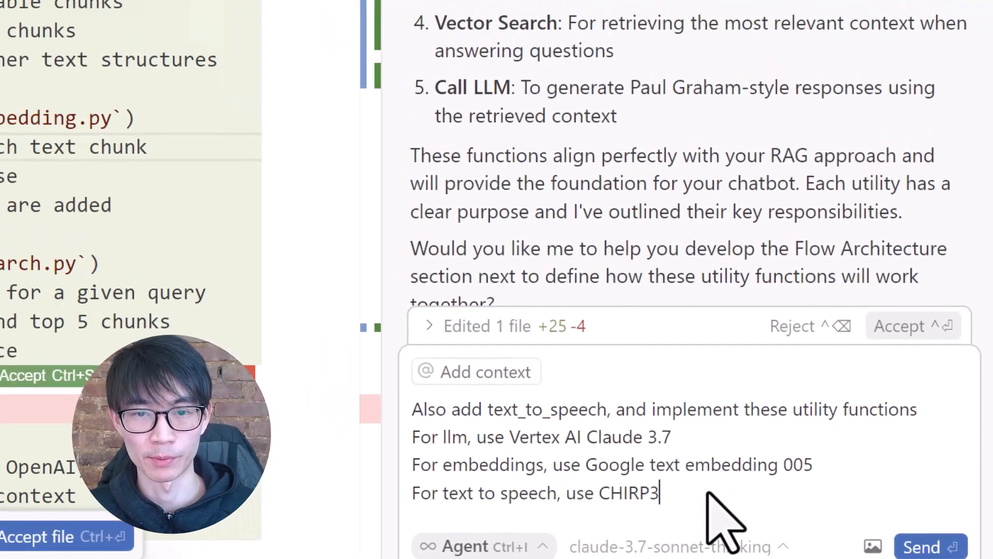
click(957, 551)
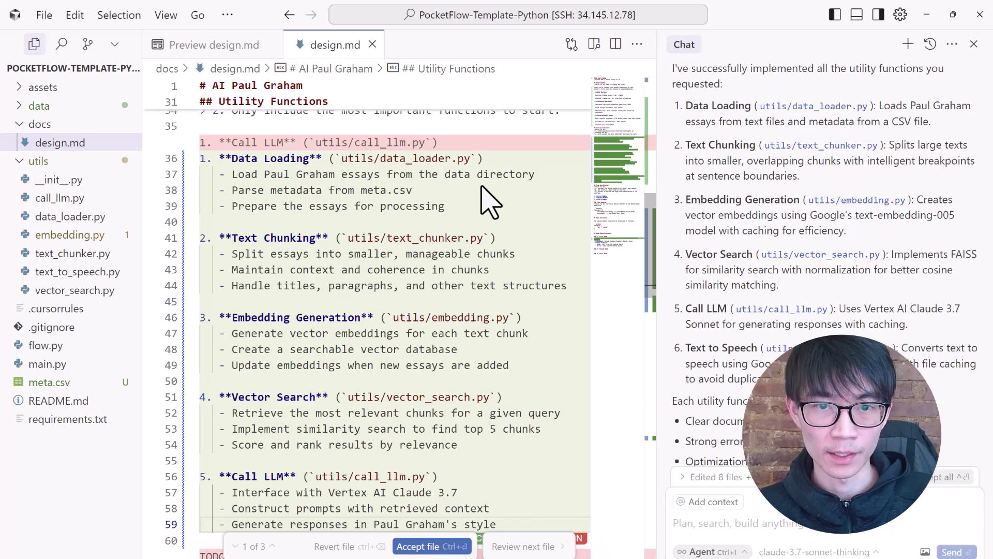
scroll(511, 168, down, 4)
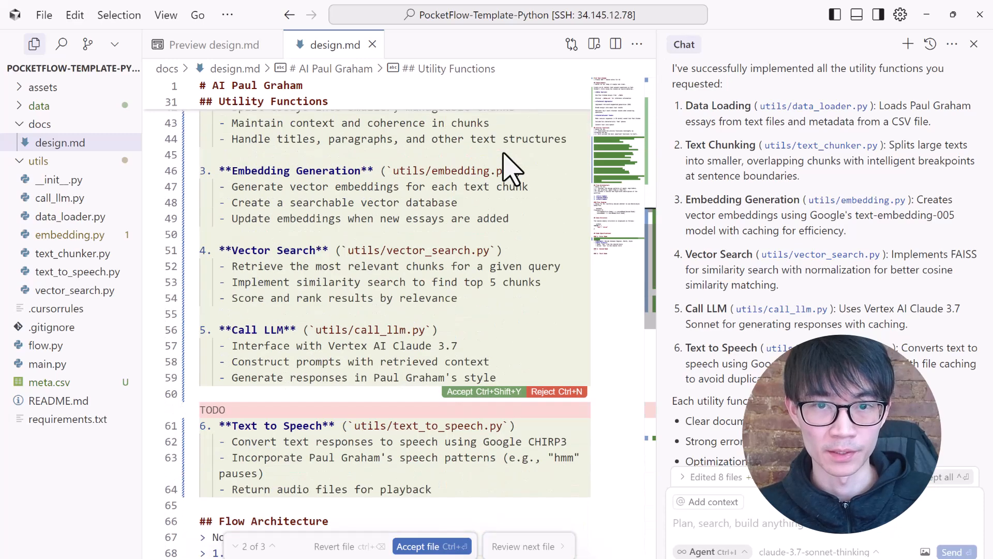
scroll(510, 169, up, 5)
scroll(511, 169, up, 3)
Review the generated call_llm, data loader, embedding, chunker, text-to-speech and vector search modules
click(58, 198)
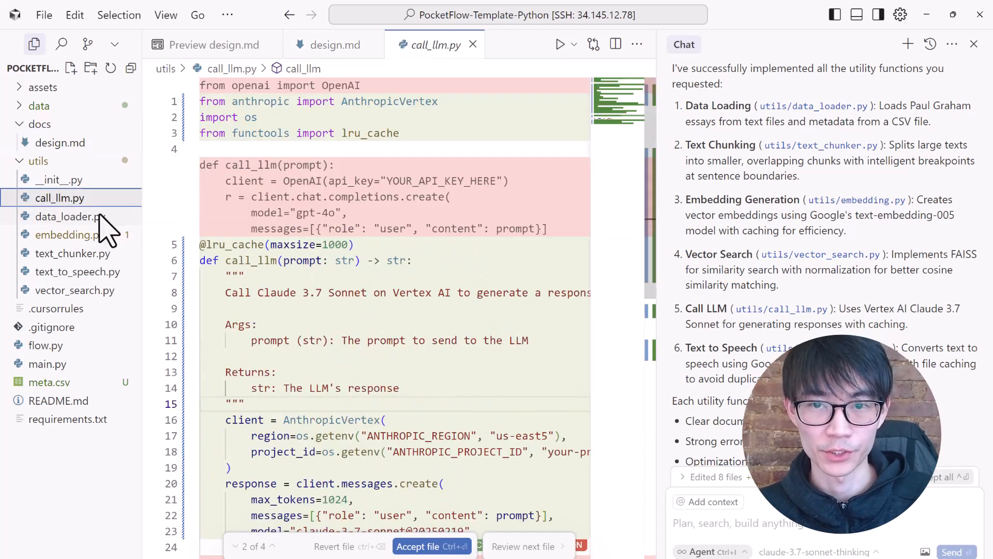
click(69, 216)
click(69, 234)
click(72, 253)
click(77, 272)
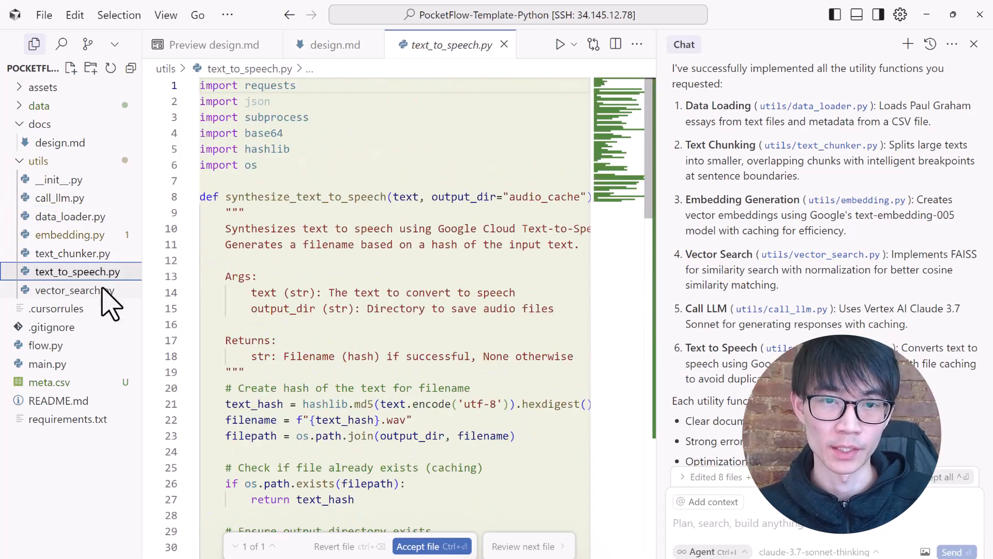
click(74, 290)
scroll(366, 256, down, 5)
scroll(367, 256, down, 5)
scroll(367, 257, down, 5)
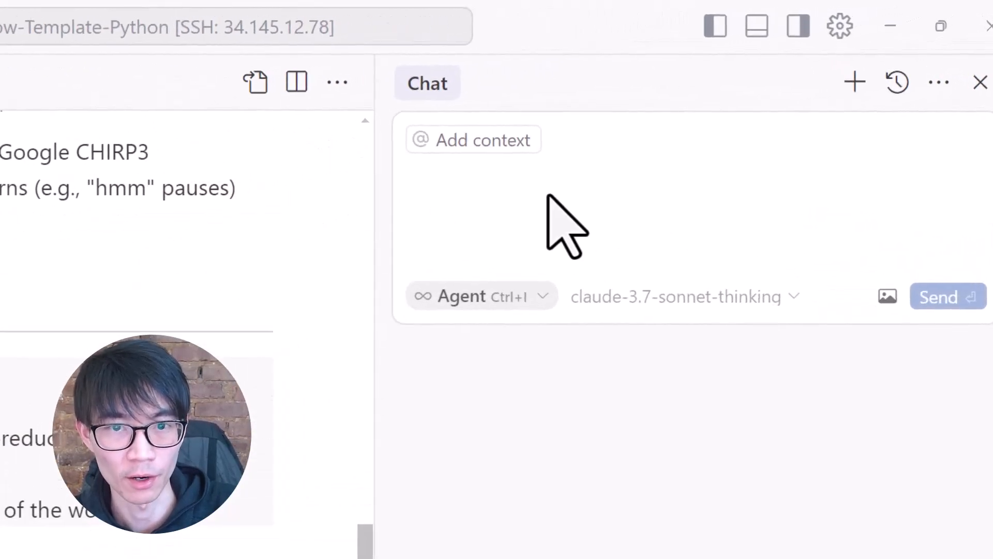
Request the flow design be updated into offline processing and online query processes
click(737, 100)
text(Update the flow design in th)
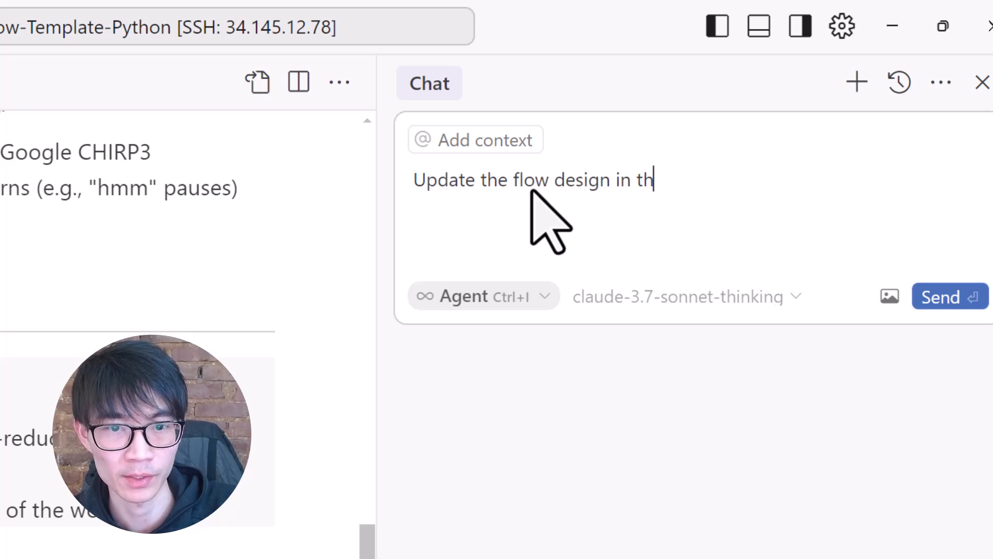
text(e design doc. We'll have two processed:)
key(shift+Return)
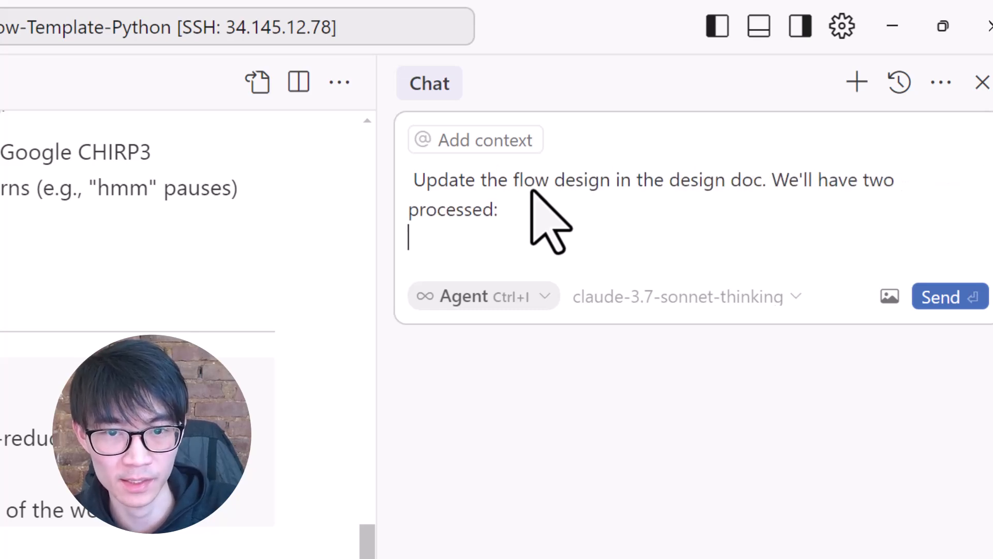
text(Offline, chunk on texts and embed them)
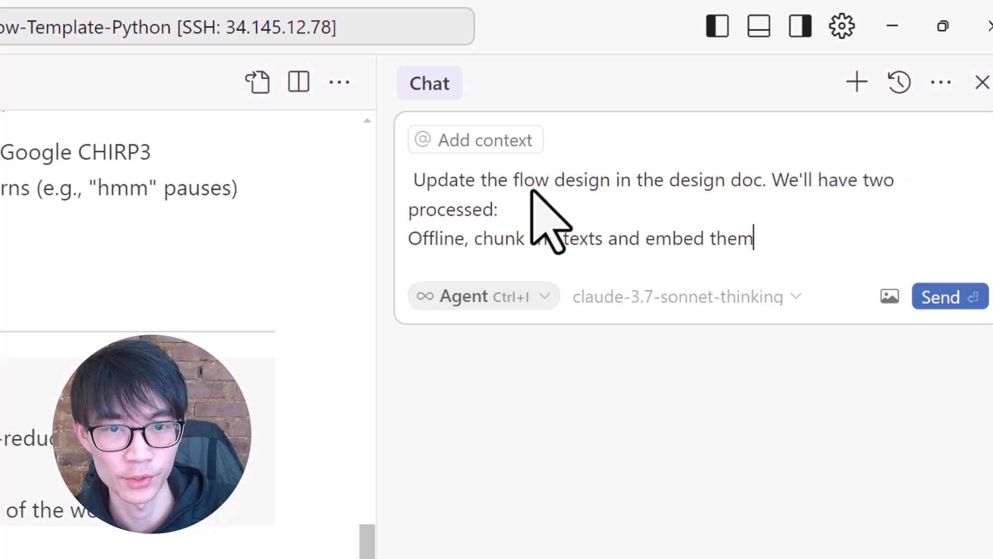
text(.)
key(shift+Return)
text(Online, take the user's question, )
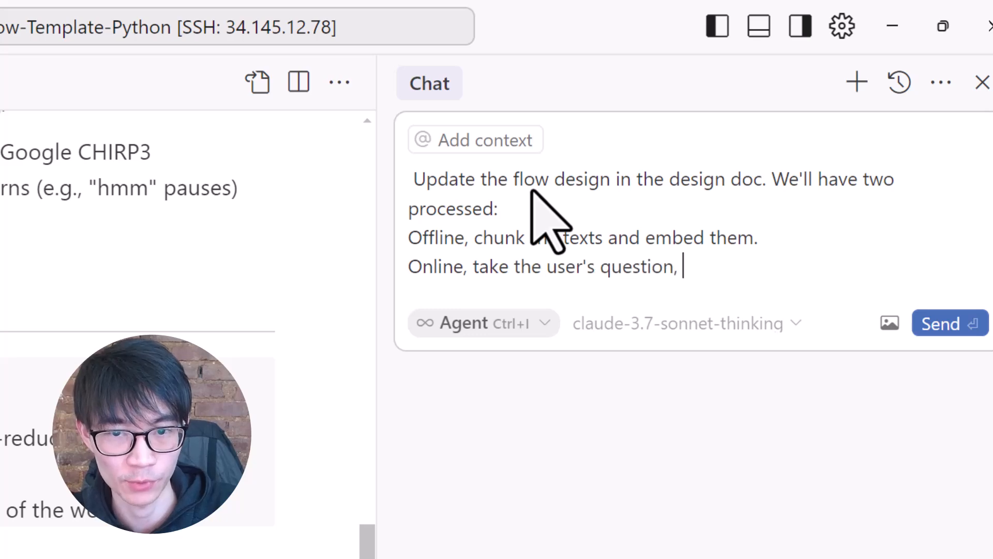
text(confirm if it's relevant, retrieve essay)
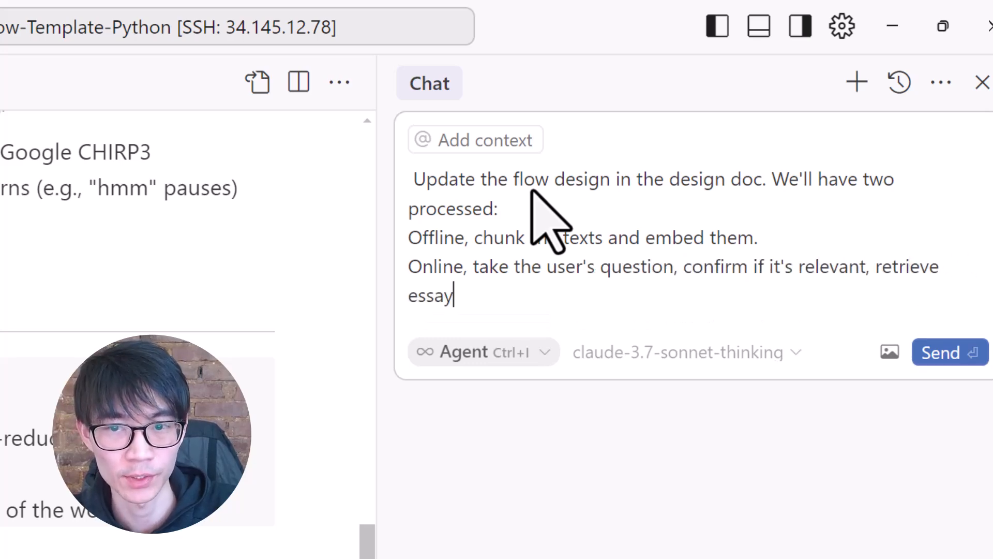
text(s, generate the answer in Paul Graham')
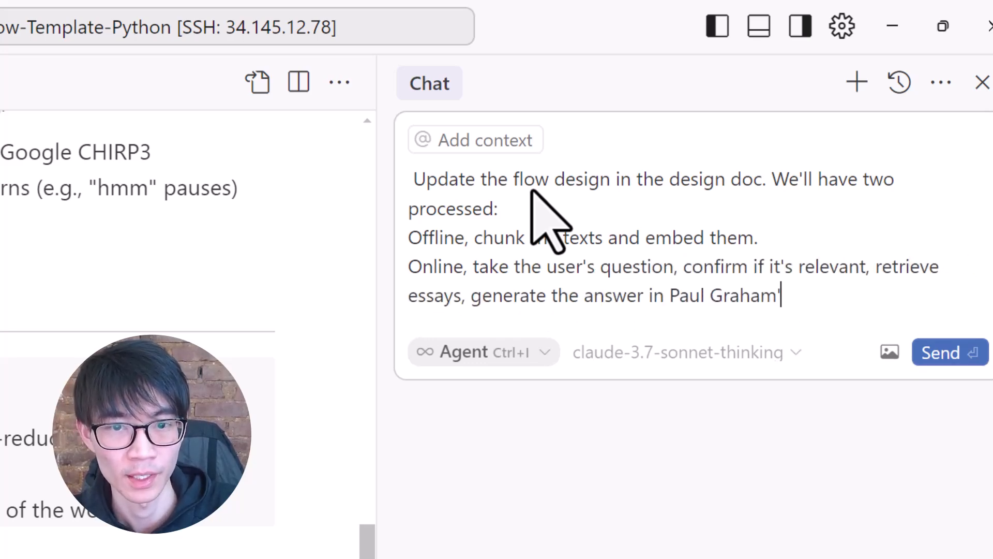
text(s tone, then produce )
text(the speech.)
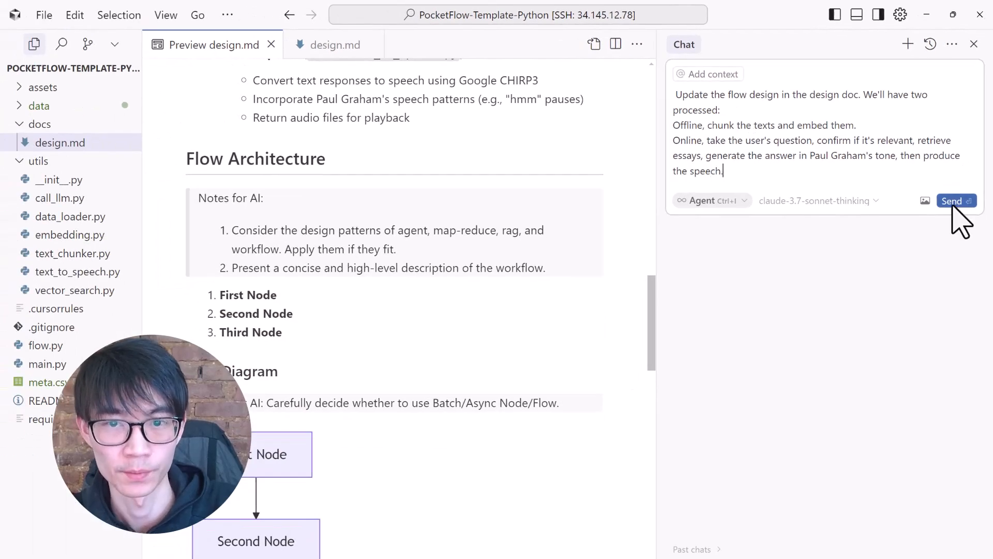
click(952, 201)
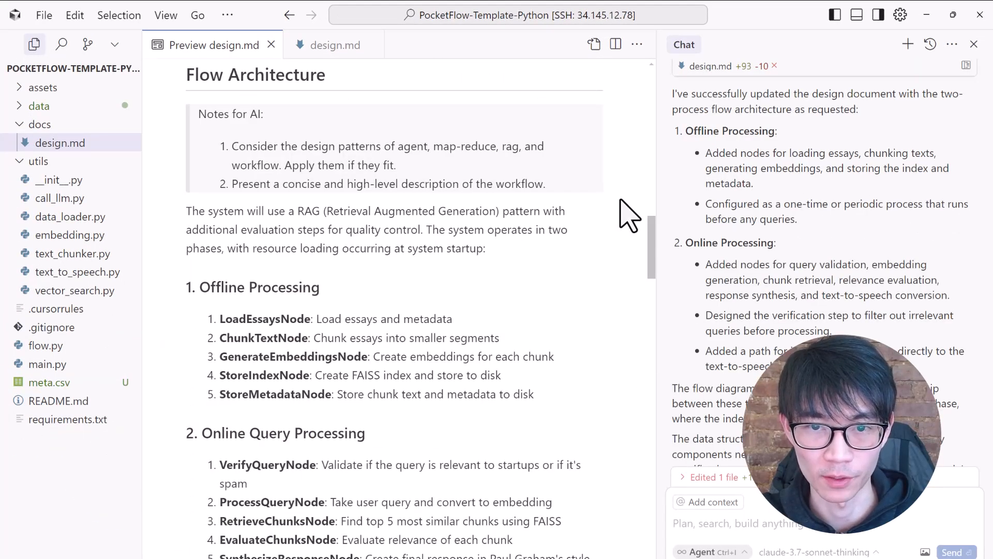
scroll(629, 214, down, 5)
scroll(629, 215, down, 5)
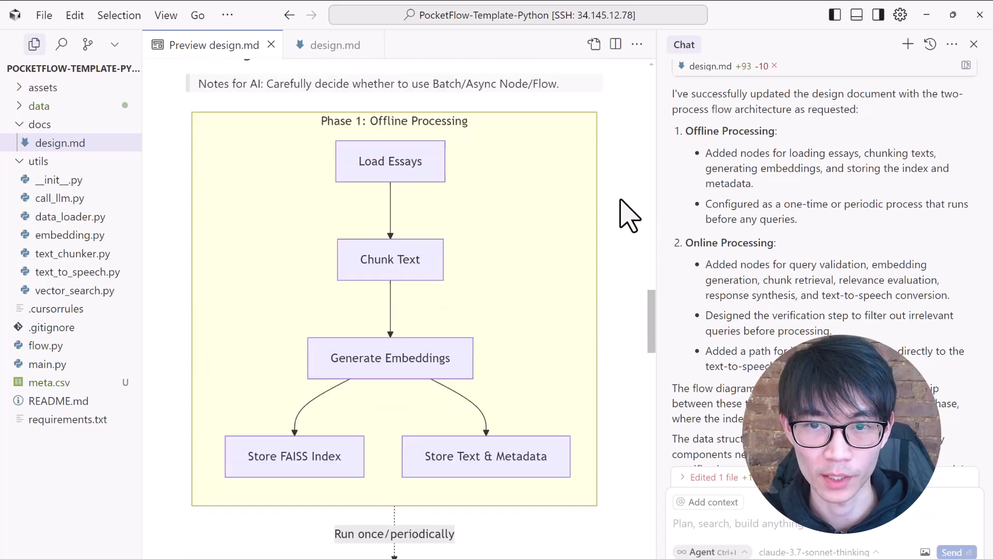
scroll(628, 215, down, 3)
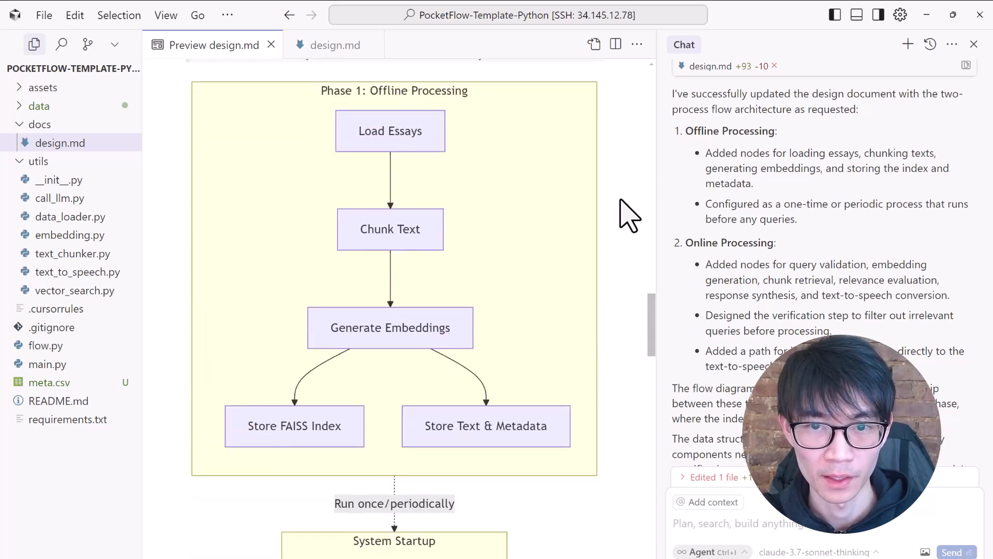
scroll(629, 215, down, 5)
scroll(629, 215, down, 3)
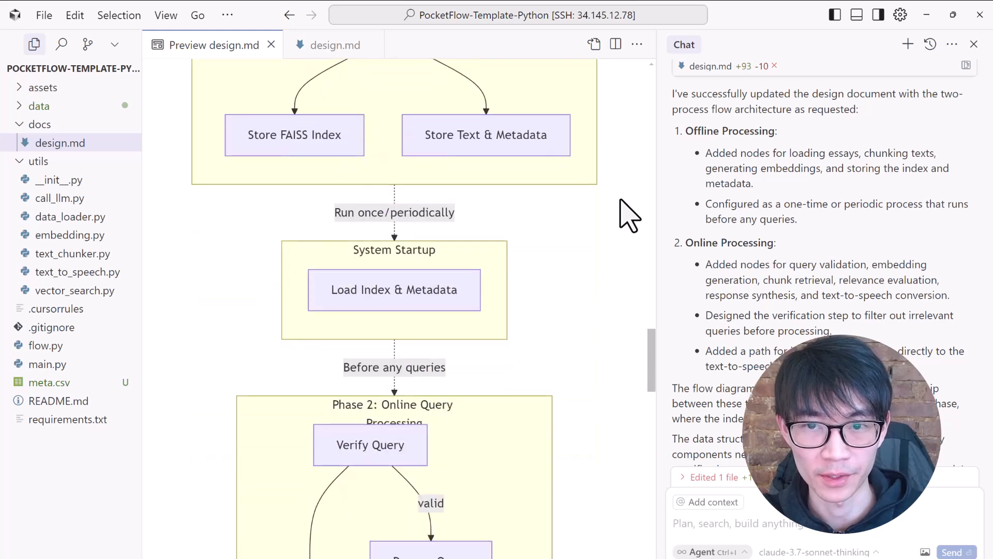
scroll(628, 214, down, 5)
scroll(628, 216, down, 2)
scroll(629, 215, down, 2)
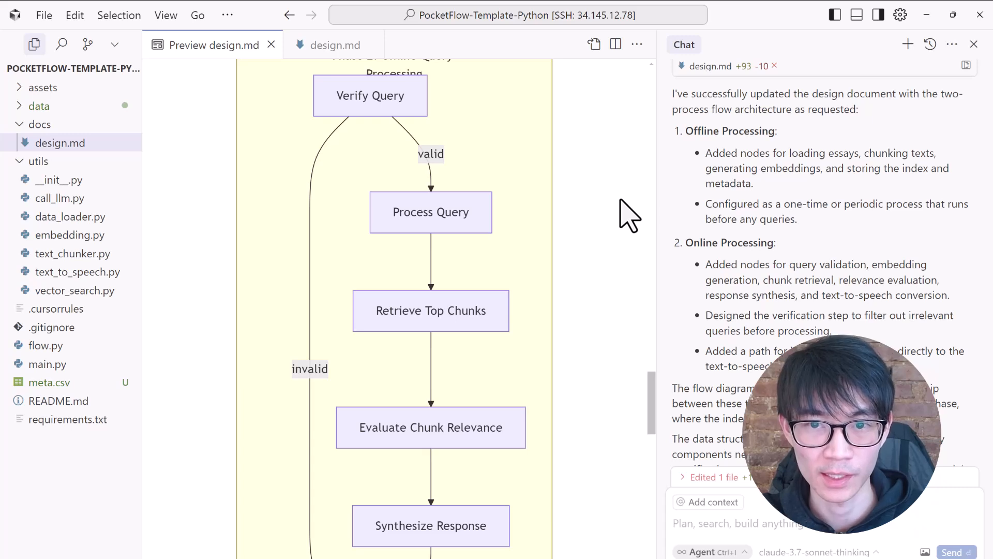
scroll(629, 215, down, 3)
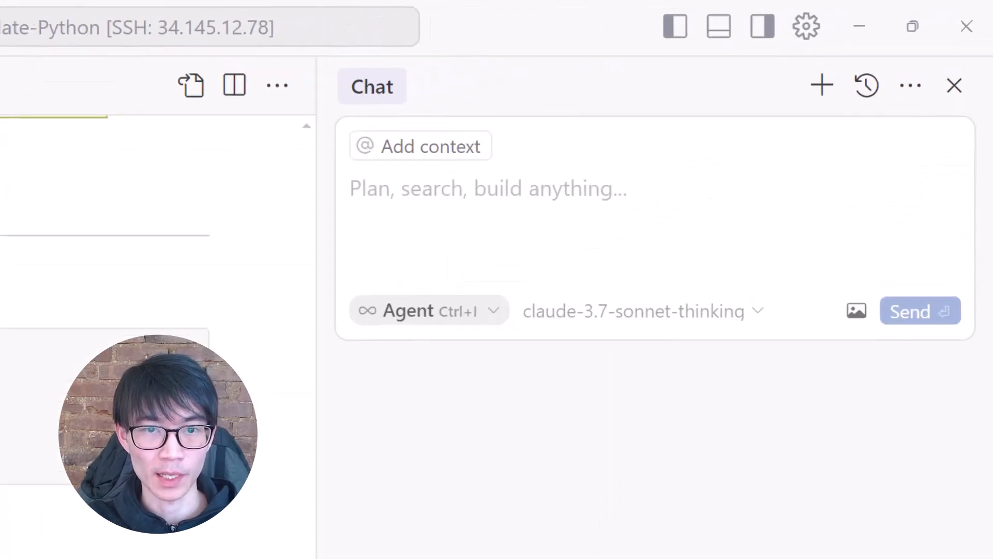
Request that the agent design the data structures and per-node data access for both phases
click(695, 91)
text(Hey can you help me design )
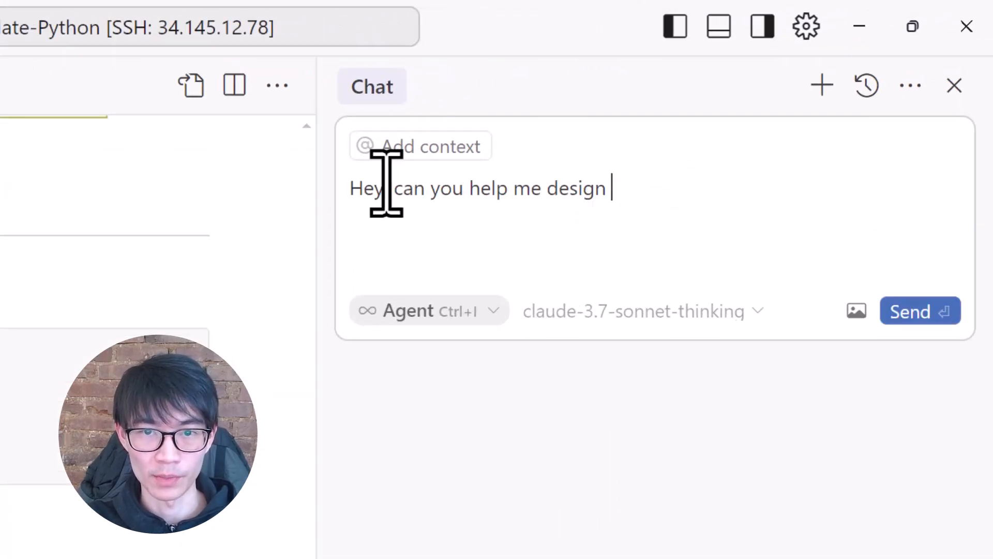
text(the data structure and how nodes access the d)
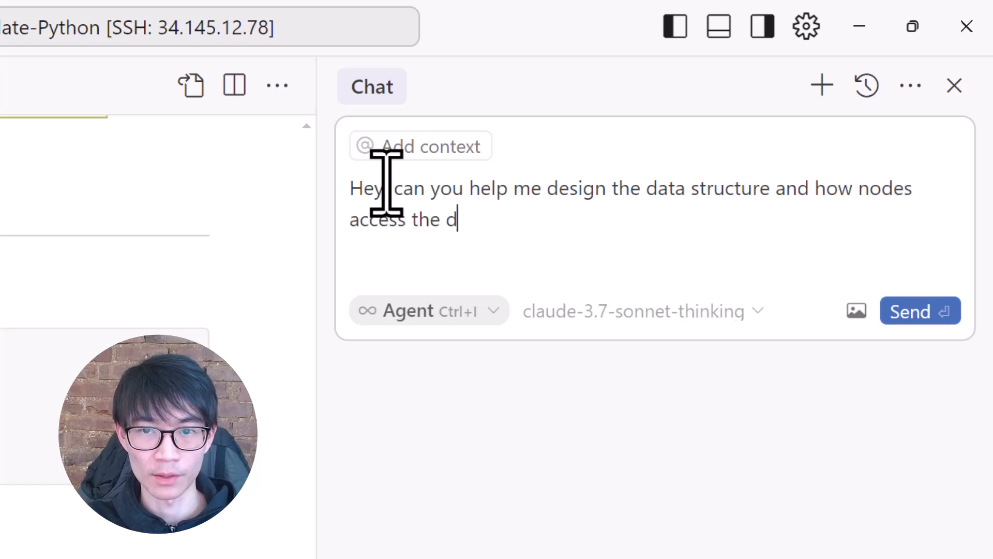
text(ata?)
key(Return)
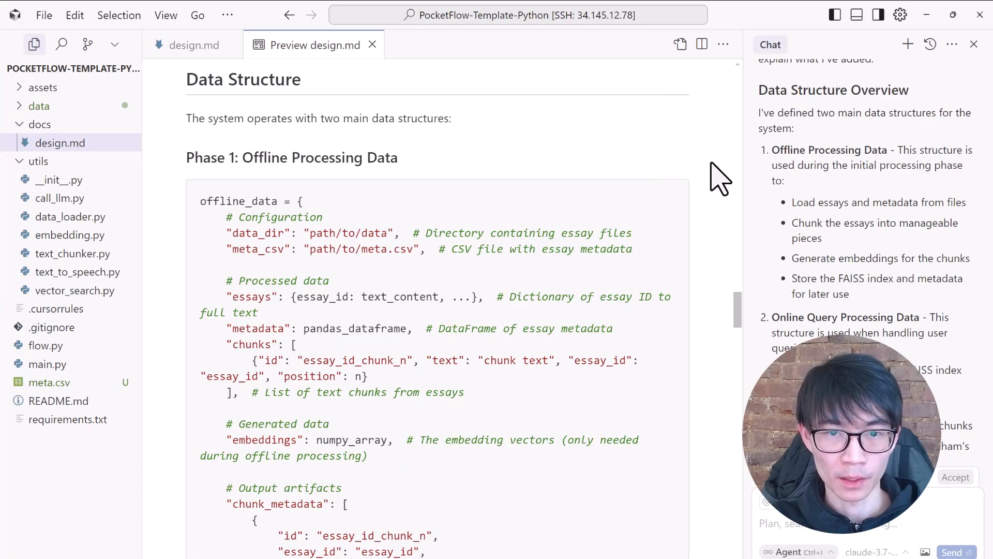
scroll(714, 167, down, 5)
scroll(713, 167, down, 5)
scroll(720, 178, down, 5)
scroll(719, 177, down, 5)
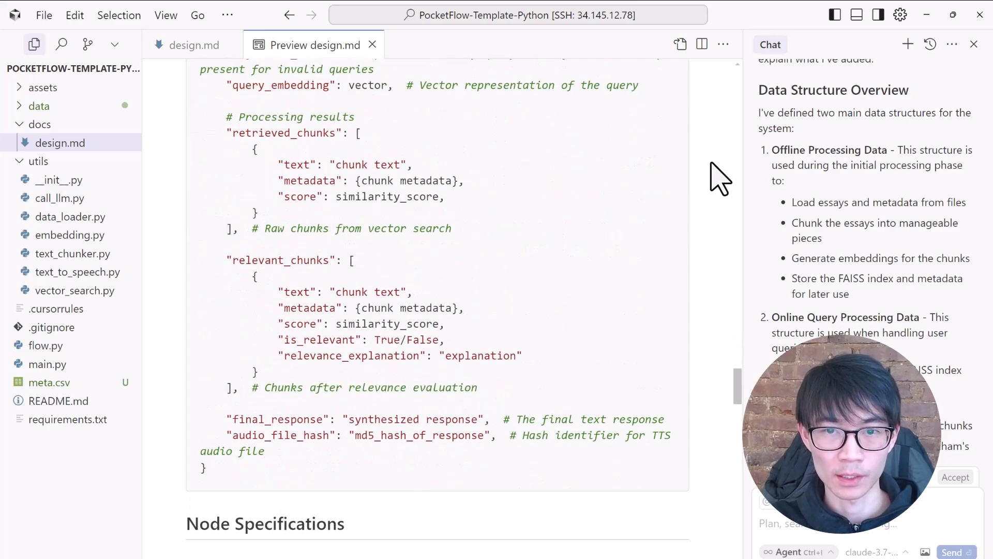
scroll(720, 177, down, 5)
scroll(719, 177, down, 5)
scroll(720, 178, down, 5)
scroll(719, 178, down, 5)
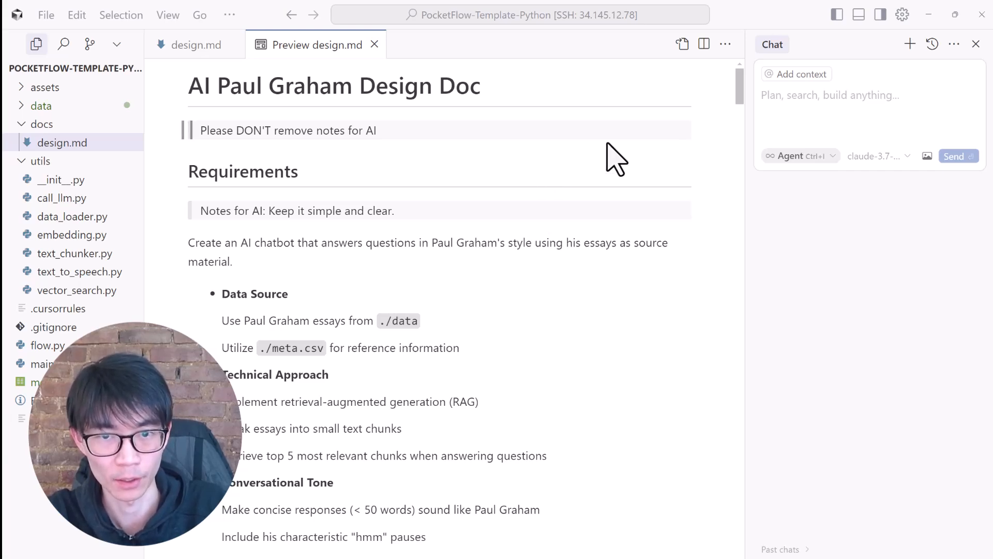
Ask the agent 'Help me implement based on the design doc' to generate the chatbot code
click(788, 109)
text(Help me implement ba)
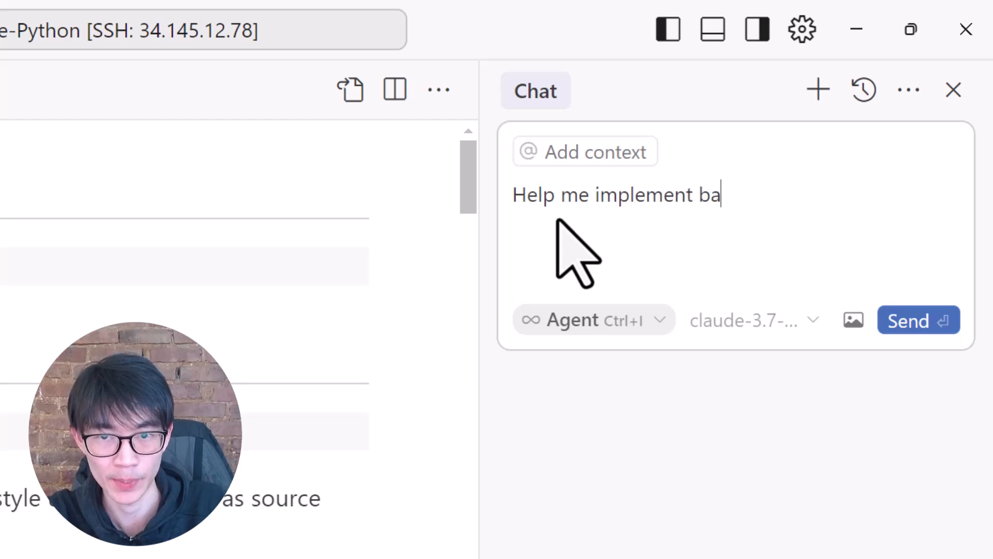
text(sed on the design doc)
key(Return)
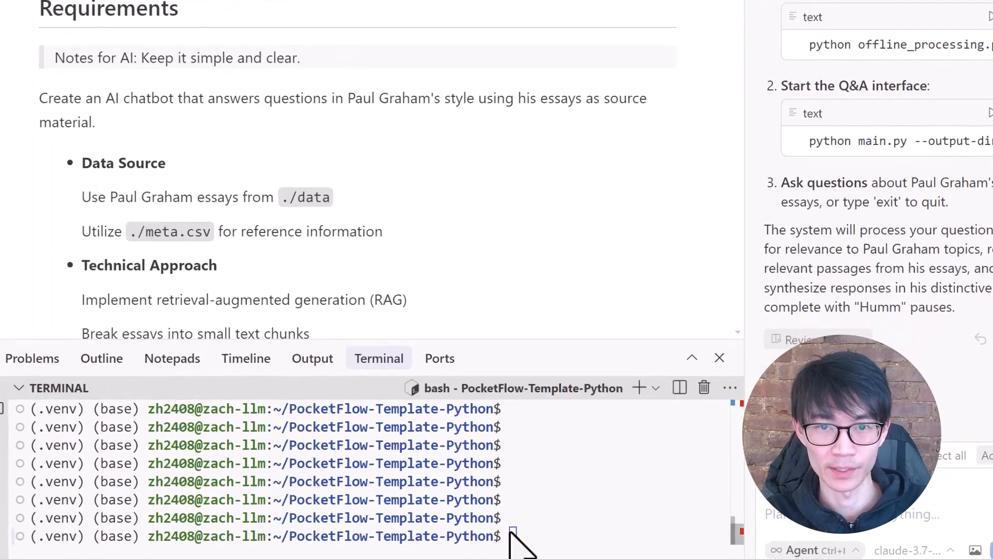
text(python main.py)
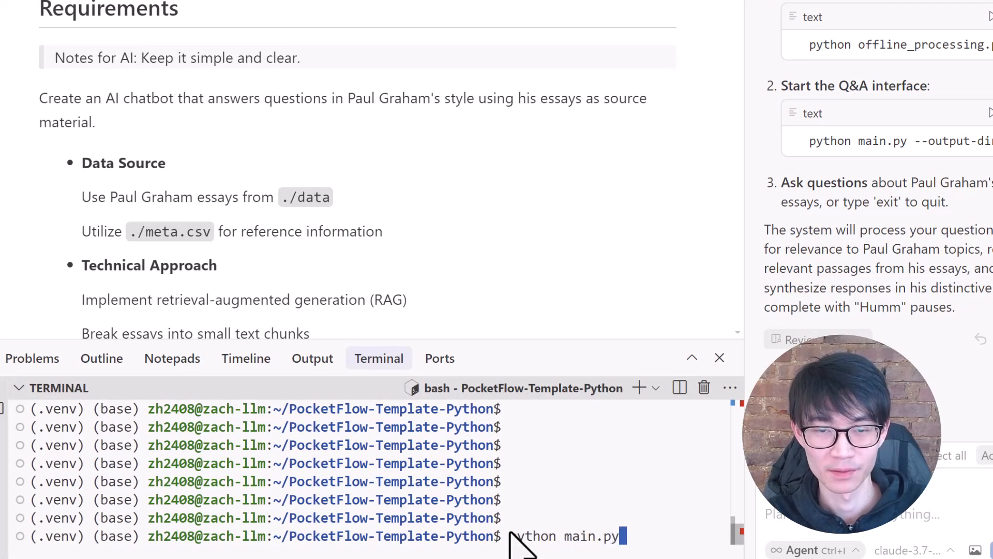
Run python main.py and ask 'how to find a good startup idea?' for a Paul Graham-style answer
key(Return)
text(how to find a good sr)
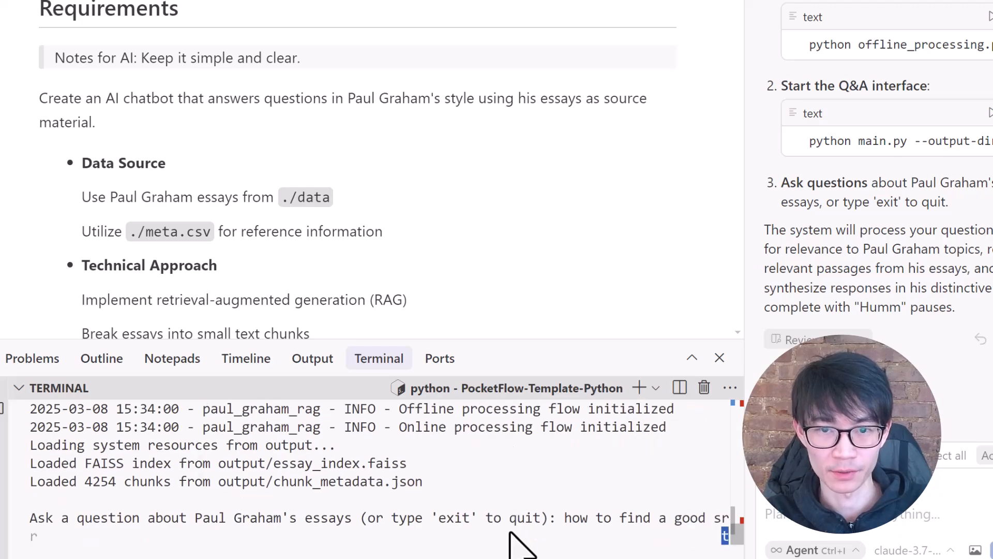
text(tartup idea?)
key(Return)
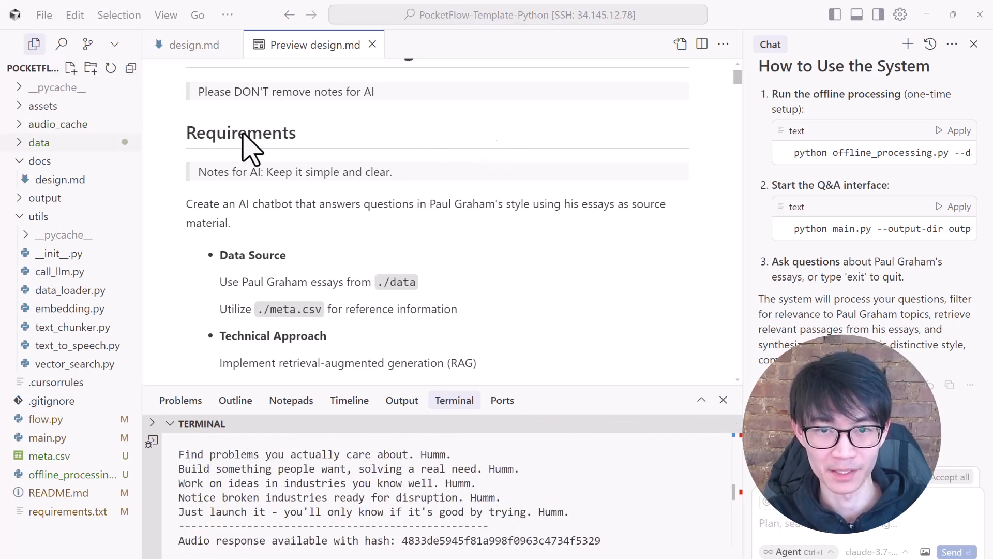
Play the generated .wav answer from the audio_cache folder in Cursor's audio player
click(58, 125)
click(85, 142)
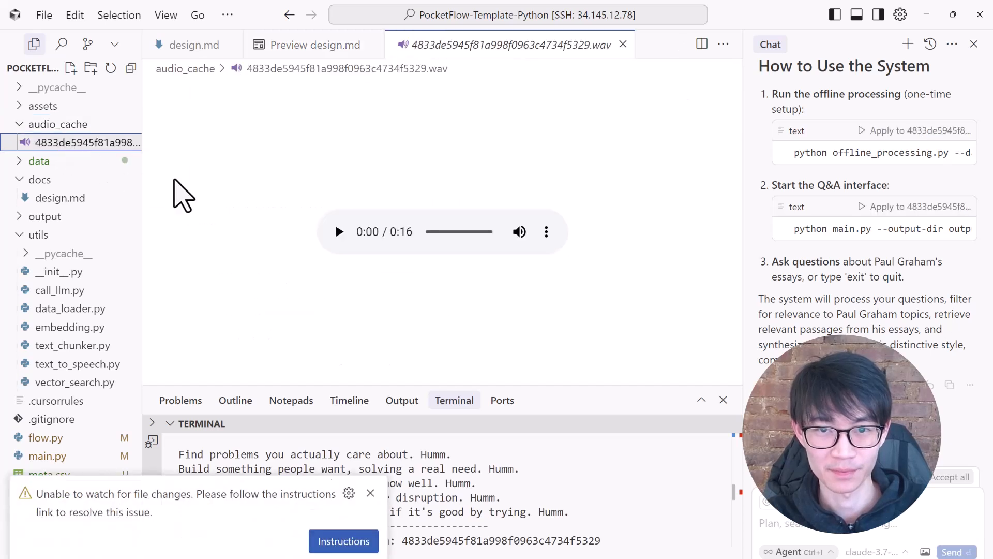
click(338, 232)
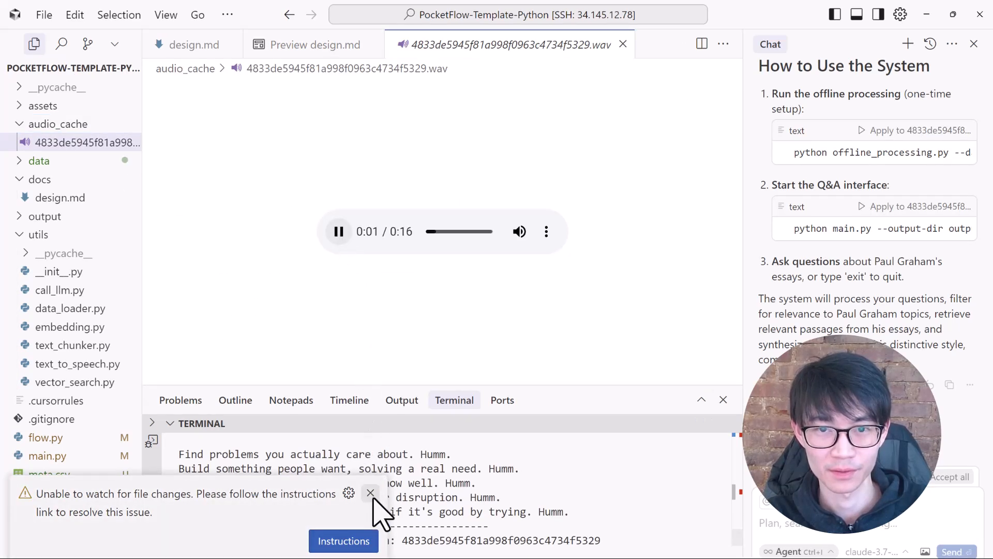